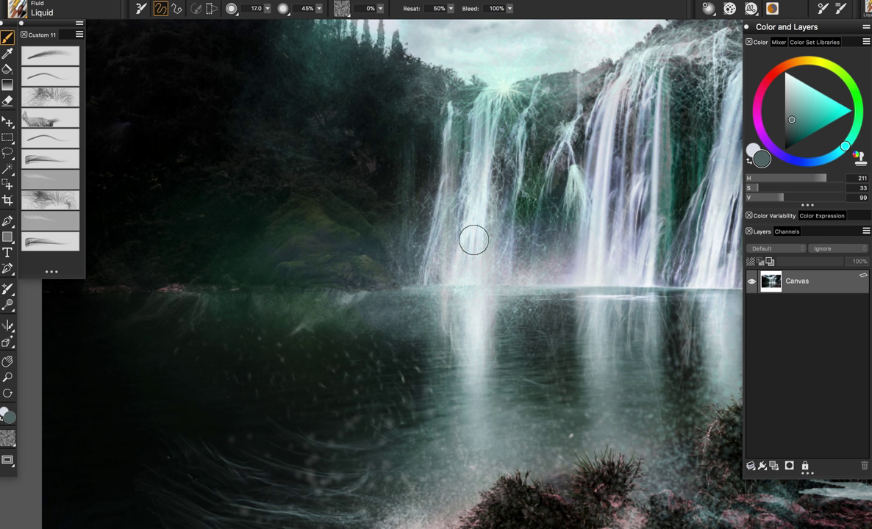
# Try the Liquid brush at size 77.9 in a muted green (S 66, V 109) across the pool and waterfalls, undoing the strokes.
pyautogui.moveTo(469, 249)
pyautogui.mouseDown()
pyautogui.moveTo(436, 276)
pyautogui.moveTo(419, 273)
pyautogui.mouseUp()
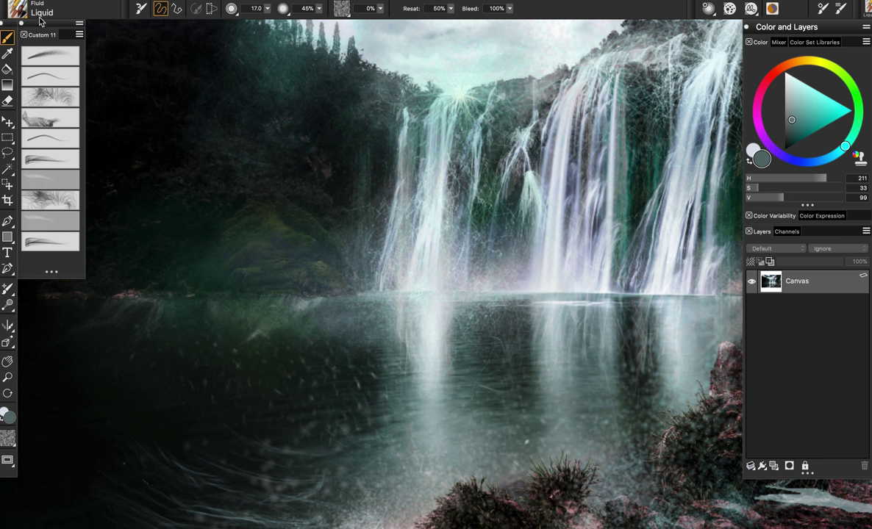
pyautogui.click(42, 53)
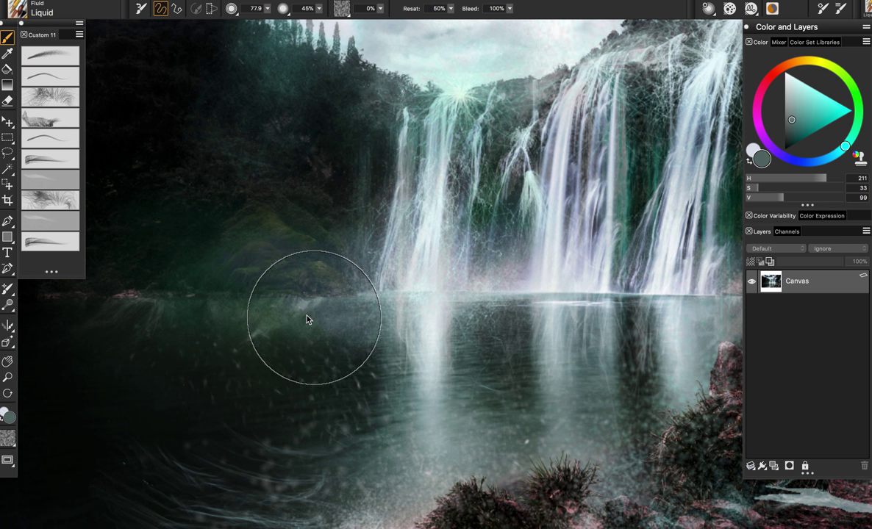
pyautogui.click(802, 116)
pyautogui.click(800, 116)
pyautogui.moveTo(364, 289)
pyautogui.mouseDown()
pyautogui.moveTo(272, 295)
pyautogui.moveTo(220, 347)
pyautogui.moveTo(144, 390)
pyautogui.moveTo(308, 426)
pyautogui.moveTo(504, 397)
pyautogui.moveTo(642, 356)
pyautogui.mouseUp()
pyautogui.hotkey('ctrl', 'z')
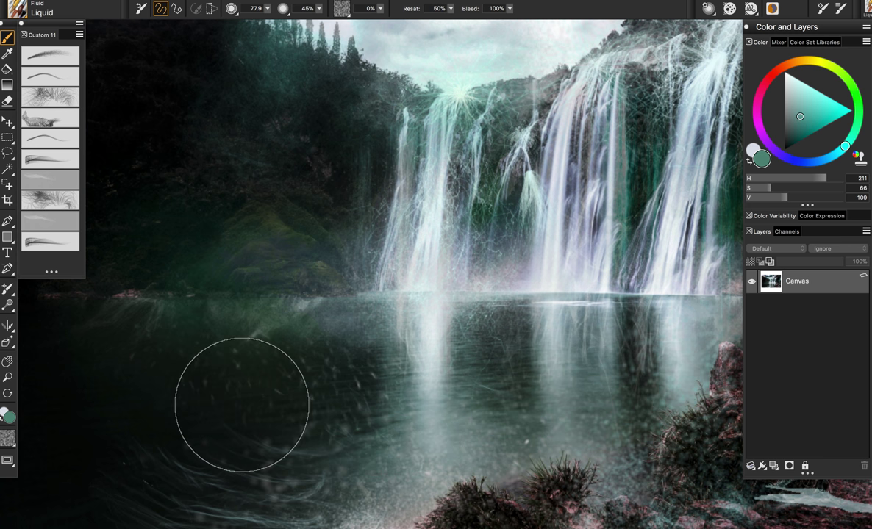
pyautogui.moveTo(221, 404)
pyautogui.mouseDown()
pyautogui.moveTo(412, 338)
pyautogui.moveTo(147, 176)
pyautogui.moveTo(422, 212)
pyautogui.moveTo(581, 316)
pyautogui.moveTo(485, 470)
pyautogui.moveTo(228, 353)
pyautogui.moveTo(151, 158)
pyautogui.moveTo(389, 143)
pyautogui.moveTo(441, 163)
pyautogui.mouseUp()
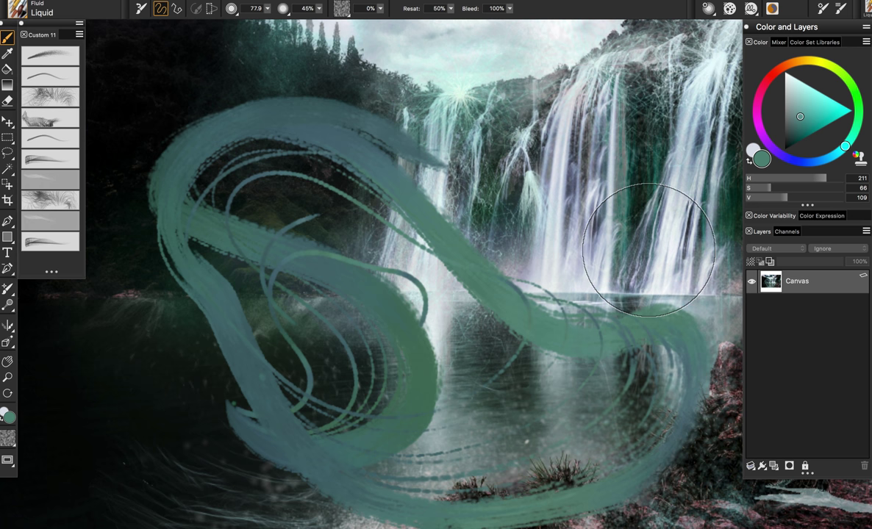
pyautogui.press('super+z')
# Try broad Liquid strokes sweeping from the dark hillside down into the pool, undoing them all.
pyautogui.moveTo(289, 117)
pyautogui.mouseDown()
pyautogui.moveTo(269, 126)
pyautogui.moveTo(204, 369)
pyautogui.mouseUp()
pyautogui.hotkey('ctrl', 'z')
pyautogui.moveTo(286, 123); pyautogui.dragTo(134, 492)
pyautogui.moveTo(273, 169)
pyautogui.mouseDown()
pyautogui.moveTo(216, 274)
pyautogui.moveTo(177, 487)
pyautogui.mouseUp()
pyautogui.hotkey('ctrl', 'z')
pyautogui.hotkey('ctrl', 'z')
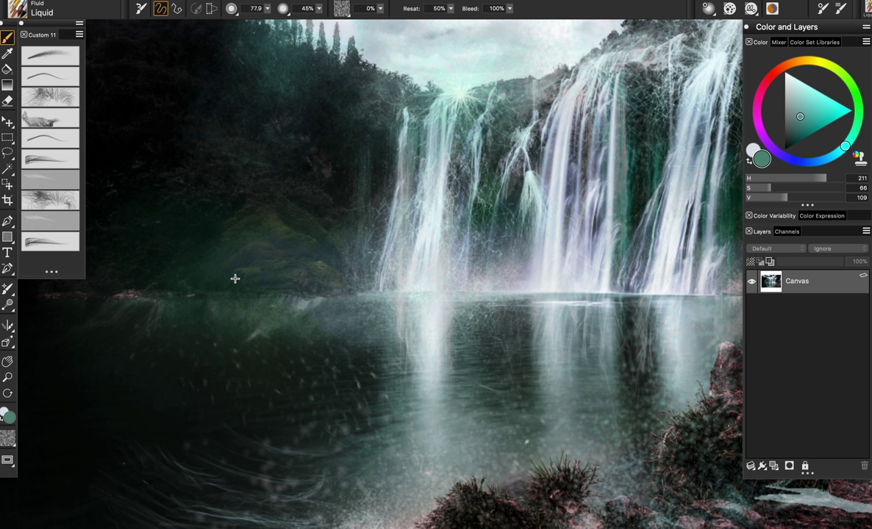
# Try more curved Liquid strokes over the dark hillside and the near end of the pool, undoing each one.
pyautogui.moveTo(237, 279); pyautogui.dragTo(240, 219)
pyautogui.moveTo(230, 167)
pyautogui.mouseDown()
pyautogui.moveTo(245, 325)
pyautogui.moveTo(156, 450)
pyautogui.mouseUp()
pyautogui.hotkey('ctrl', 'z')
pyautogui.moveTo(147, 312)
pyautogui.mouseDown()
pyautogui.moveTo(301, 305)
pyautogui.moveTo(189, 403)
pyautogui.moveTo(69, 441)
pyautogui.moveTo(320, 484)
pyautogui.mouseUp()
pyautogui.hotkey('ctrl', 'z')
# Sample the pale grey at the first waterfall's base, lower the opacity to 20%, and try a winding Liquid stroke, undoing it.
pyautogui.moveTo(409, 368); pyautogui.dragTo(449, 356)
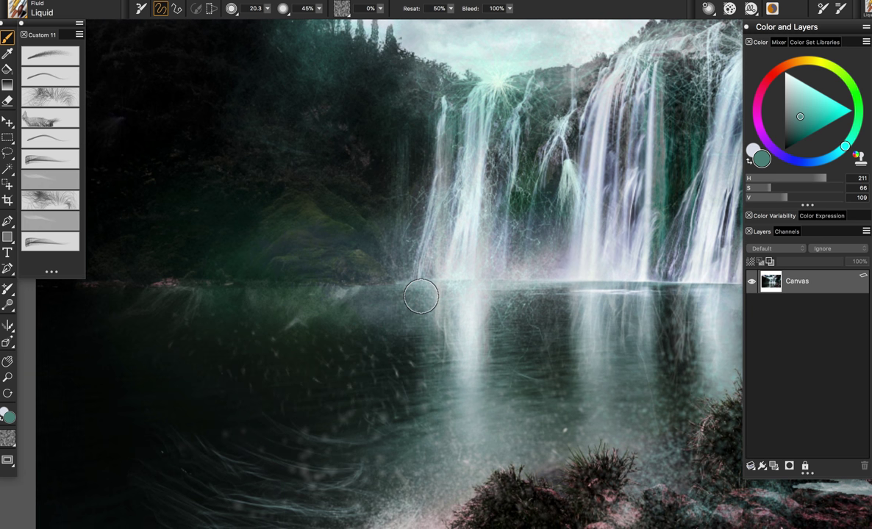
pyautogui.keyDown('alt'); pyautogui.click(439, 289); pyautogui.keyUp('alt')
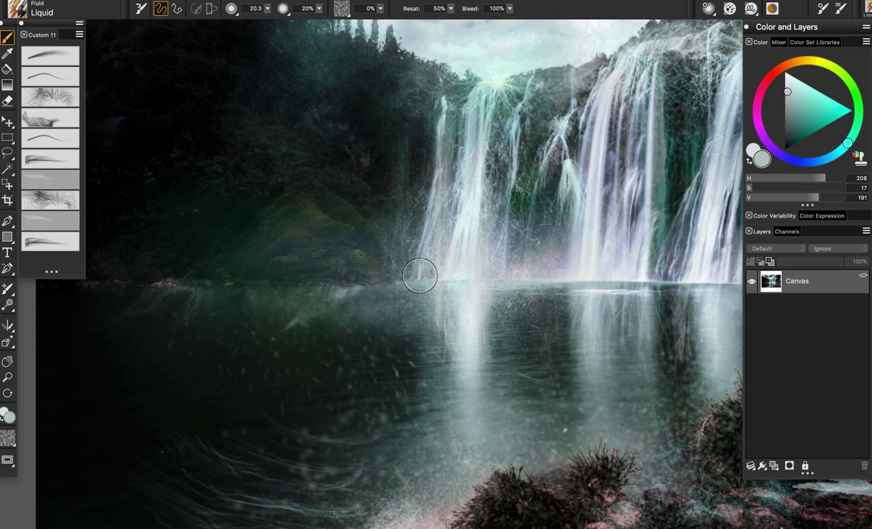
pyautogui.moveTo(431, 287)
pyautogui.mouseDown()
pyautogui.moveTo(213, 292)
pyautogui.moveTo(199, 353)
pyautogui.moveTo(334, 408)
pyautogui.moveTo(151, 436)
pyautogui.moveTo(283, 400)
pyautogui.mouseUp()
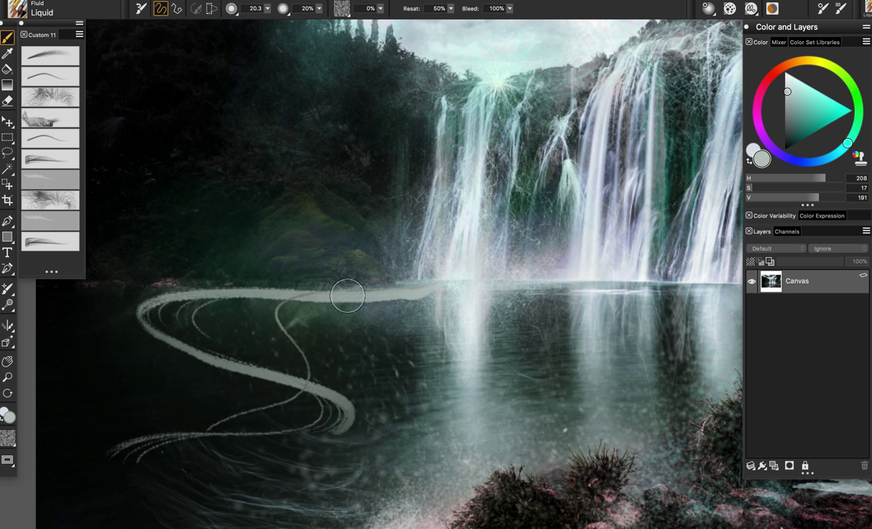
pyautogui.hotkey('ctrl', 'z')
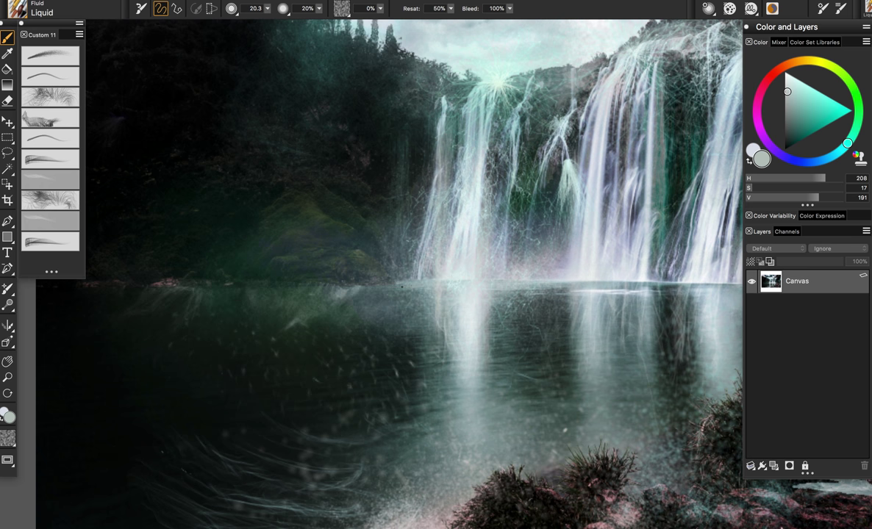
# Try a thin Liquid stroke along the far shoreline and winding strokes across the pool, undoing them.
pyautogui.moveTo(221, 279)
pyautogui.mouseDown()
pyautogui.moveTo(324, 289)
pyautogui.moveTo(402, 282)
pyautogui.mouseUp()
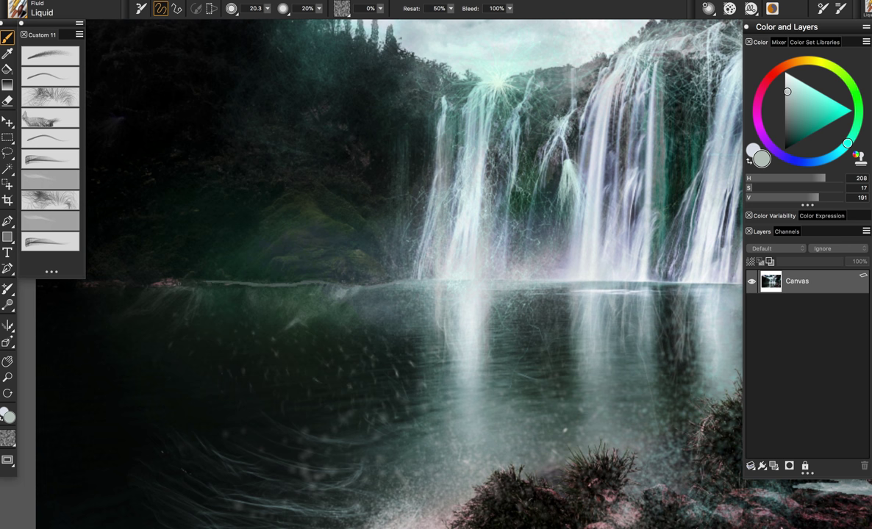
pyautogui.moveTo(217, 360)
pyautogui.mouseDown()
pyautogui.moveTo(337, 427)
pyautogui.moveTo(136, 451)
pyautogui.mouseUp()
pyautogui.hscroll(-5, 346, 356)
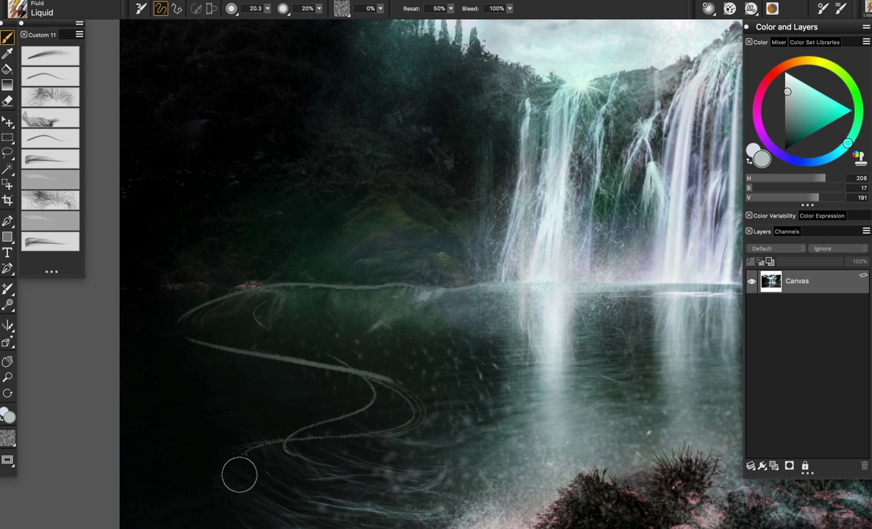
pyautogui.press('super+z')
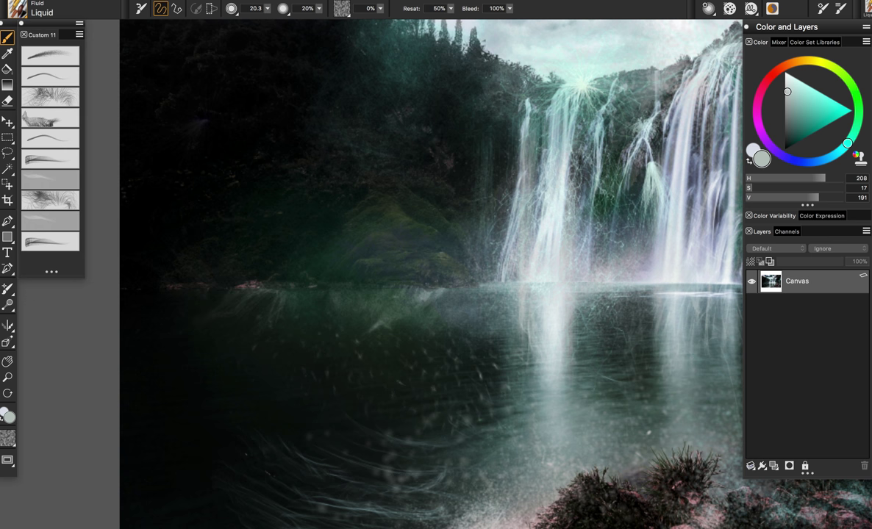
# Try a dab of the Mist brush at size 176.4 on the mossy bank and undo it.
pyautogui.click(59, 76)
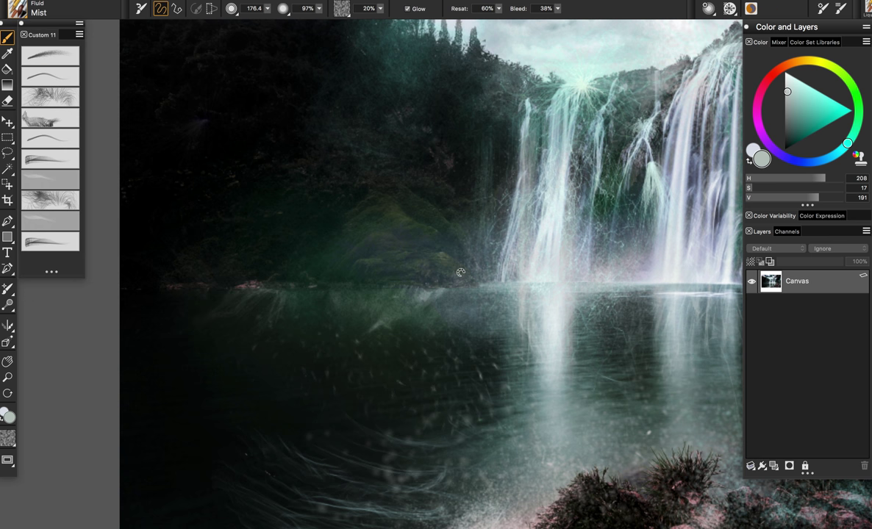
pyautogui.moveTo(364, 241); pyautogui.dragTo(367, 249)
pyautogui.press('super+z')
pyautogui.moveTo(573, 257); pyautogui.dragTo(500, 256)
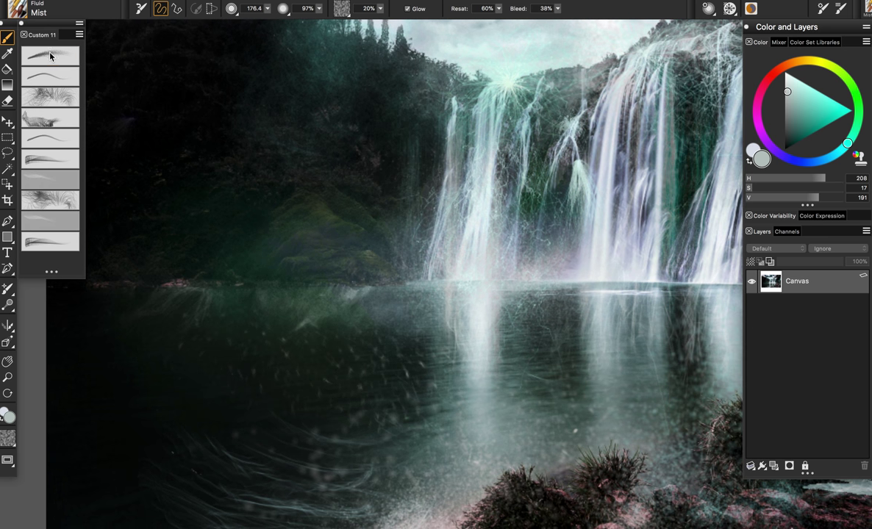
# Try a sweeping Liquid curve over the pool and soften it with Mist strokes in a grey-green sampled from the painting.
pyautogui.click(49, 54)
pyautogui.moveTo(185, 319)
pyautogui.mouseDown()
pyautogui.moveTo(382, 325)
pyautogui.moveTo(438, 403)
pyautogui.moveTo(231, 433)
pyautogui.moveTo(119, 469)
pyautogui.mouseUp()
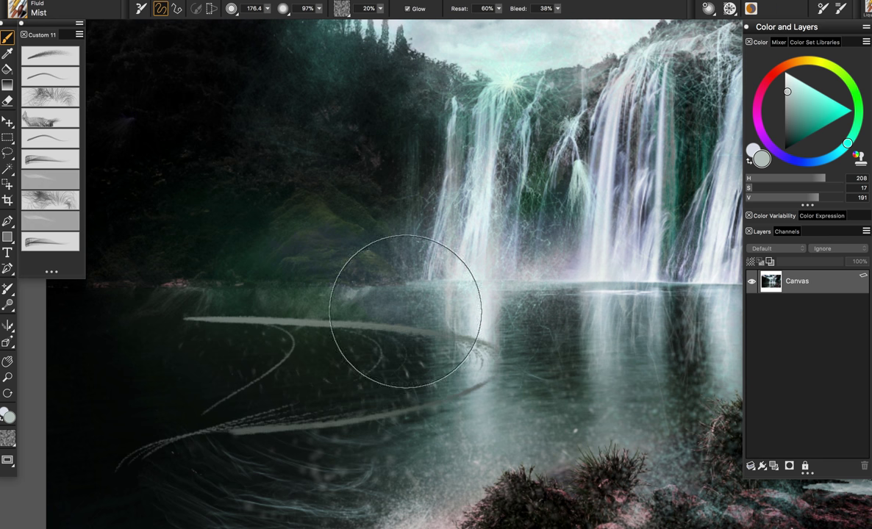
pyautogui.keyDown('alt'); pyautogui.click(316, 319); pyautogui.keyUp('alt')
pyautogui.moveTo(293, 284); pyautogui.dragTo(341, 346)
pyautogui.moveTo(358, 307)
pyautogui.mouseDown()
pyautogui.moveTo(383, 324)
pyautogui.moveTo(280, 291)
pyautogui.moveTo(281, 311)
pyautogui.mouseUp()
pyautogui.moveTo(374, 284); pyautogui.dragTo(444, 325)
pyautogui.moveTo(468, 328); pyautogui.dragTo(477, 354)
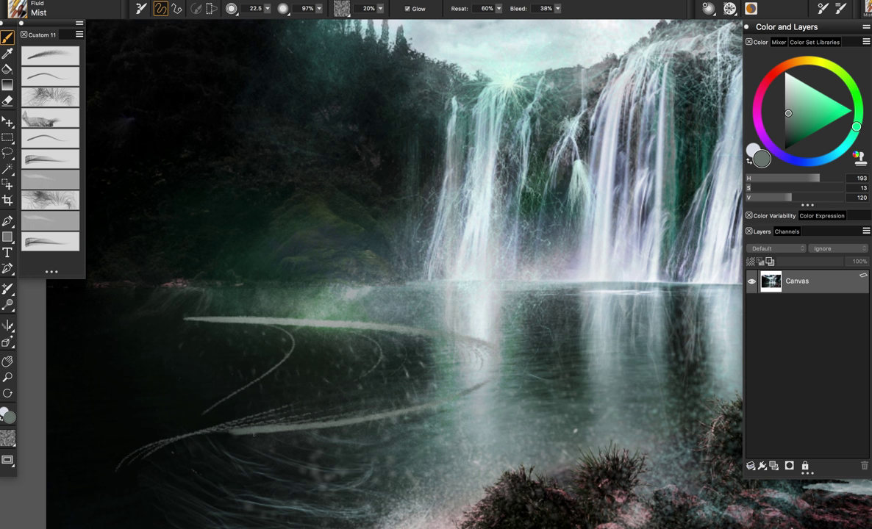
pyautogui.moveTo(438, 395); pyautogui.dragTo(481, 383)
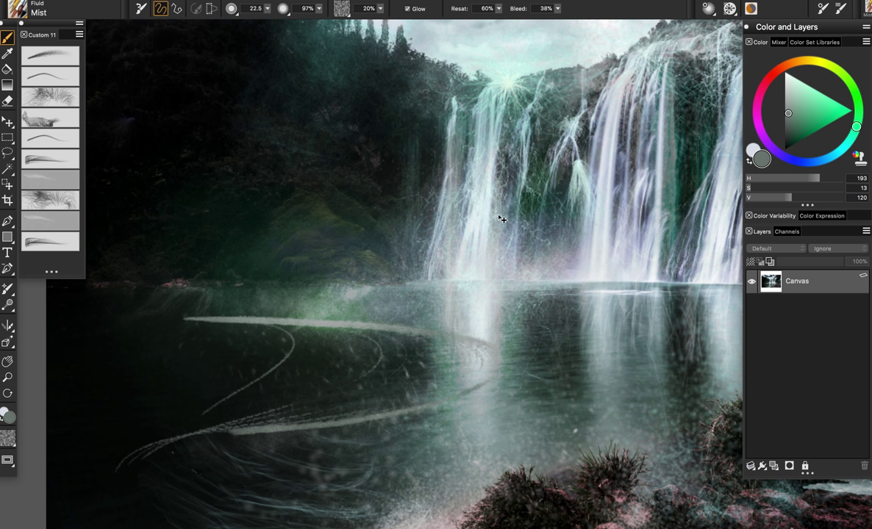
# Undo the Liquid curve and the Mist strokes over the pool.
pyautogui.press('super+z')
pyautogui.press('super+z')
pyautogui.press('super+z')
pyautogui.press('super+z')
pyautogui.press('super+z')
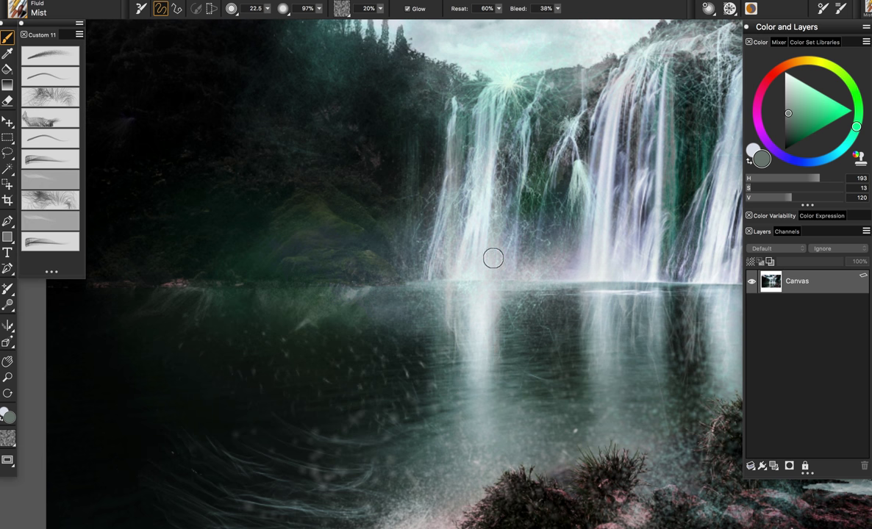
# Try glowing Mist strokes in the sampled grey-green over the cliff beside the far waterfall.
pyautogui.moveTo(497, 279); pyautogui.dragTo(438, 269)
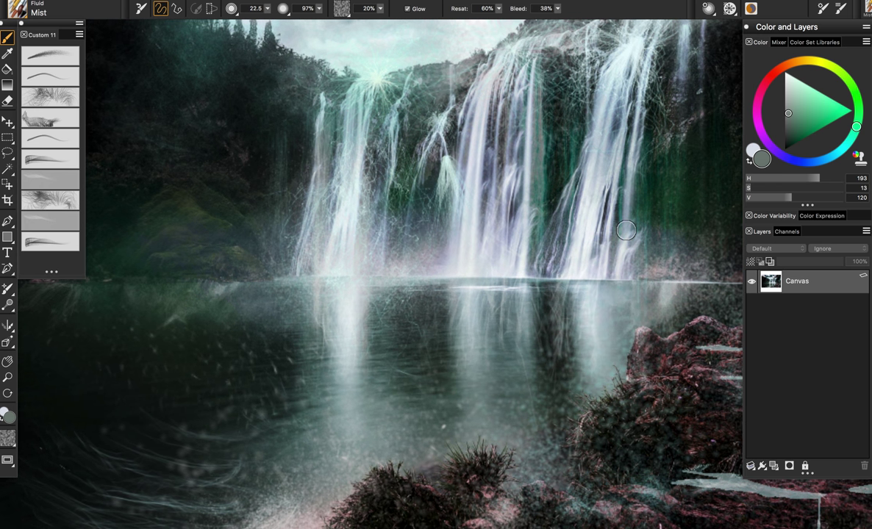
pyautogui.moveTo(657, 193); pyautogui.dragTo(669, 282)
pyautogui.moveTo(664, 208)
pyautogui.mouseDown()
pyautogui.moveTo(678, 235)
pyautogui.moveTo(684, 168)
pyautogui.mouseUp()
pyautogui.moveTo(640, 139); pyautogui.dragTo(618, 68)
pyautogui.moveTo(525, 175); pyautogui.dragTo(557, 230)
# Pick a saturated green (S 218, V 137) and try large Mist strokes behind the waterfalls and over the dark hillside.
pyautogui.click(838, 108)
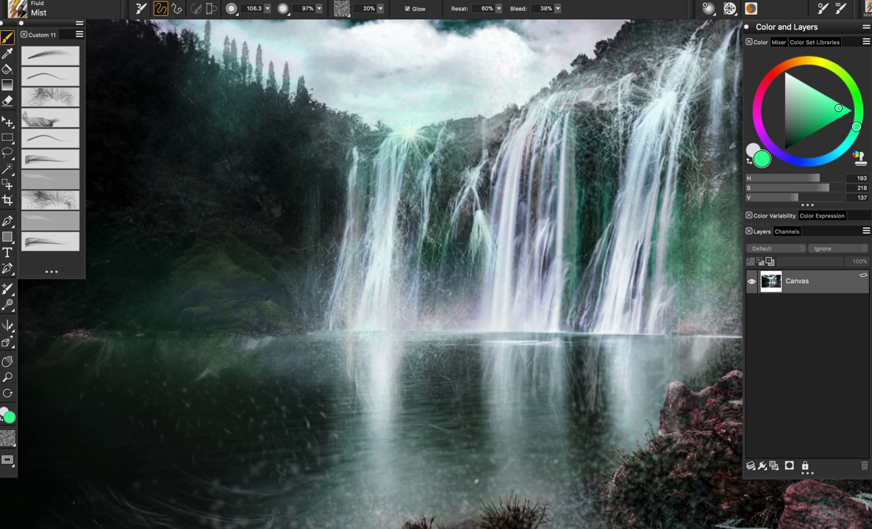
pyautogui.moveTo(648, 75); pyautogui.dragTo(685, 208)
pyautogui.moveTo(636, 96)
pyautogui.mouseDown()
pyautogui.moveTo(590, 243)
pyautogui.moveTo(553, 239)
pyautogui.moveTo(511, 153)
pyautogui.moveTo(522, 145)
pyautogui.moveTo(467, 259)
pyautogui.moveTo(431, 302)
pyautogui.moveTo(386, 291)
pyautogui.mouseUp()
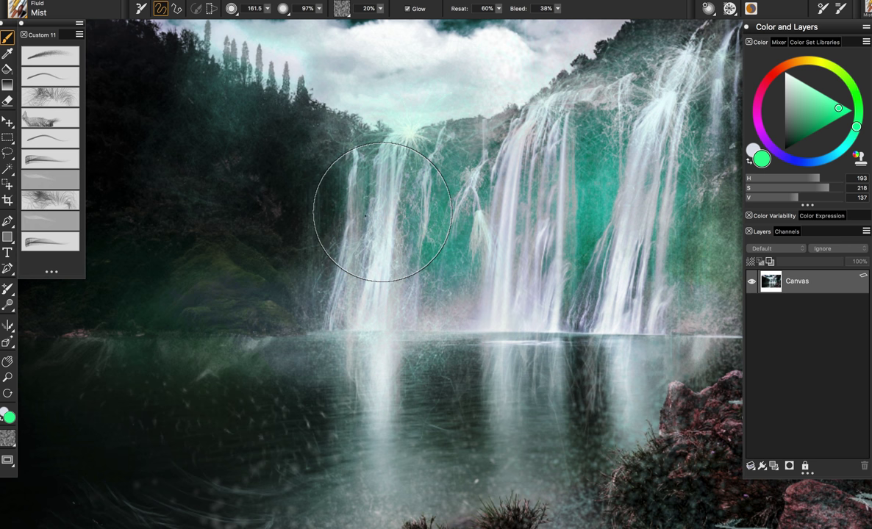
pyautogui.moveTo(386, 187)
pyautogui.mouseDown()
pyautogui.moveTo(324, 225)
pyautogui.moveTo(270, 219)
pyautogui.moveTo(188, 280)
pyautogui.moveTo(129, 283)
pyautogui.mouseUp()
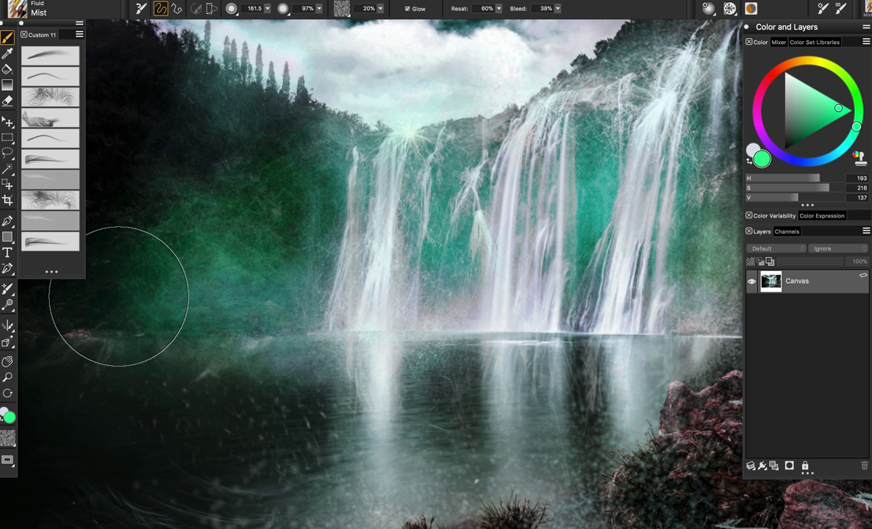
# Undo the bright green Mist strokes on the dark hillside and cliffs.
pyautogui.press('super+z')
pyautogui.press('super+z')
pyautogui.press('super+z')
pyautogui.press('super+z')
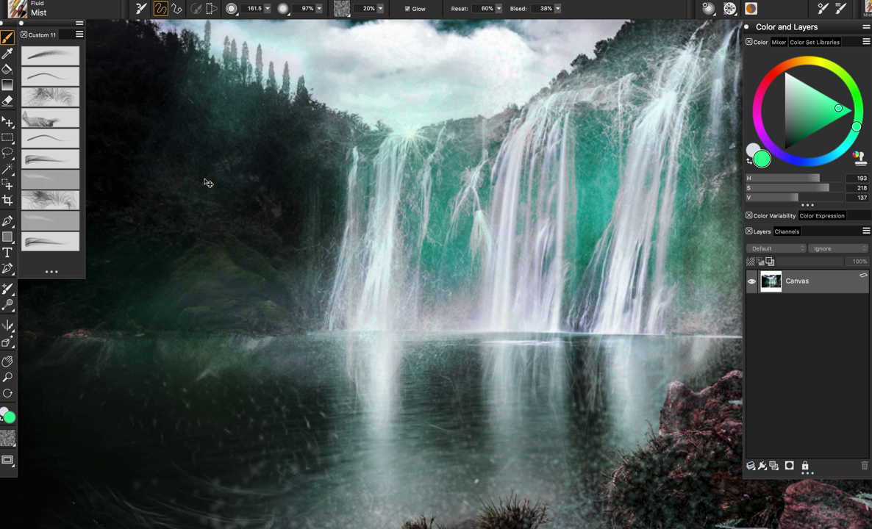
# Try the OceanSpray brush at size 77.9 over the mossy bank beside the first waterfall, undoing the test strokes.
pyautogui.click(64, 94)
pyautogui.moveTo(247, 276)
pyautogui.mouseDown()
pyautogui.moveTo(147, 393)
pyautogui.moveTo(199, 318)
pyautogui.moveTo(415, 264)
pyautogui.mouseUp()
pyautogui.press('super+z')
pyautogui.press('super+z')
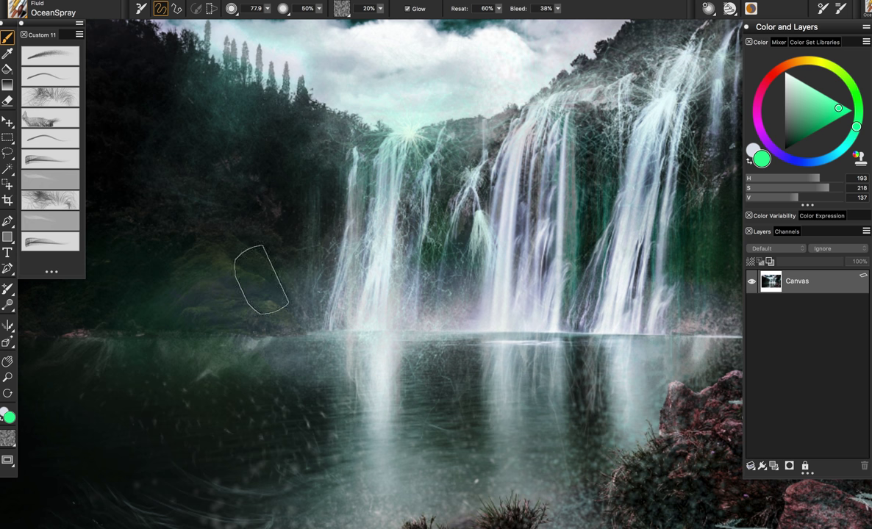
pyautogui.moveTo(261, 280); pyautogui.dragTo(331, 312)
pyautogui.press('super+z')
# Try bright green OceanSpray strokes along the mossy bank up to the first waterfall's base.
pyautogui.moveTo(265, 267); pyautogui.dragTo(305, 274)
pyautogui.moveTo(257, 290)
pyautogui.mouseDown()
pyautogui.moveTo(348, 296)
pyautogui.moveTo(351, 287)
pyautogui.mouseUp()
pyautogui.press('super+z')
pyautogui.moveTo(221, 278); pyautogui.dragTo(363, 306)
pyautogui.moveTo(266, 296); pyautogui.dragTo(330, 298)
pyautogui.moveTo(213, 294); pyautogui.dragTo(360, 317)
# Try green OceanSpray strokes at size 42.5 beside the far waterfall and around the base of the falls.
pyautogui.moveTo(541, 272); pyautogui.dragTo(687, 268)
pyautogui.hscroll(5, 559, 309)
pyautogui.scroll(-2, 559, 309)
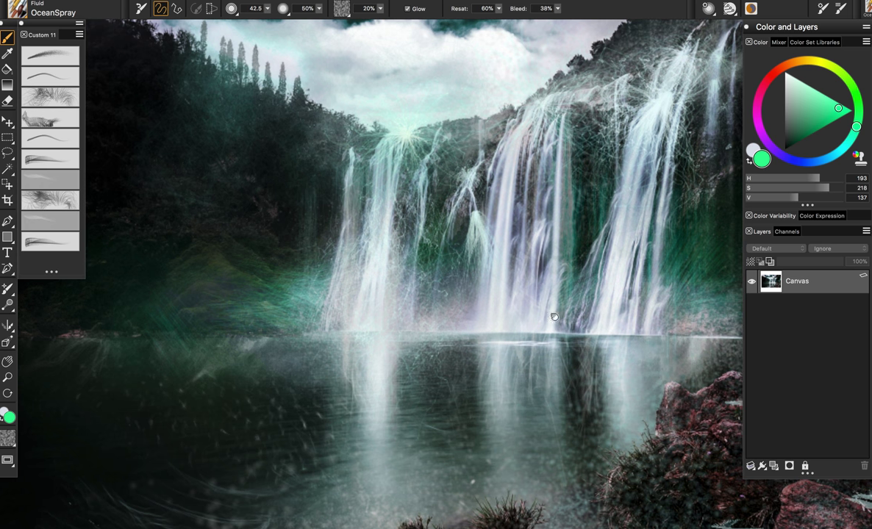
pyautogui.press('super+z')
pyautogui.moveTo(494, 276); pyautogui.dragTo(613, 287)
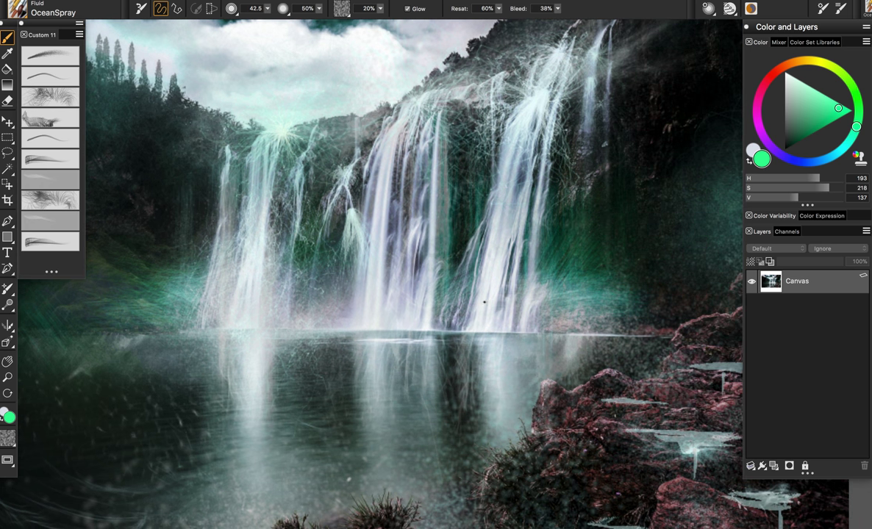
pyautogui.moveTo(477, 294); pyautogui.dragTo(432, 312)
pyautogui.moveTo(271, 313)
pyautogui.mouseDown()
pyautogui.moveTo(316, 281)
pyautogui.moveTo(305, 266)
pyautogui.mouseUp()
# Try large OceanSpray strokes at size 154.1 in green over the near end of the pool and the foreground grass.
pyautogui.moveTo(171, 422)
pyautogui.mouseDown()
pyautogui.moveTo(350, 307)
pyautogui.moveTo(436, 269)
pyautogui.mouseUp()
pyautogui.moveTo(171, 397); pyautogui.dragTo(291, 451)
pyautogui.moveTo(286, 441); pyautogui.dragTo(444, 367)
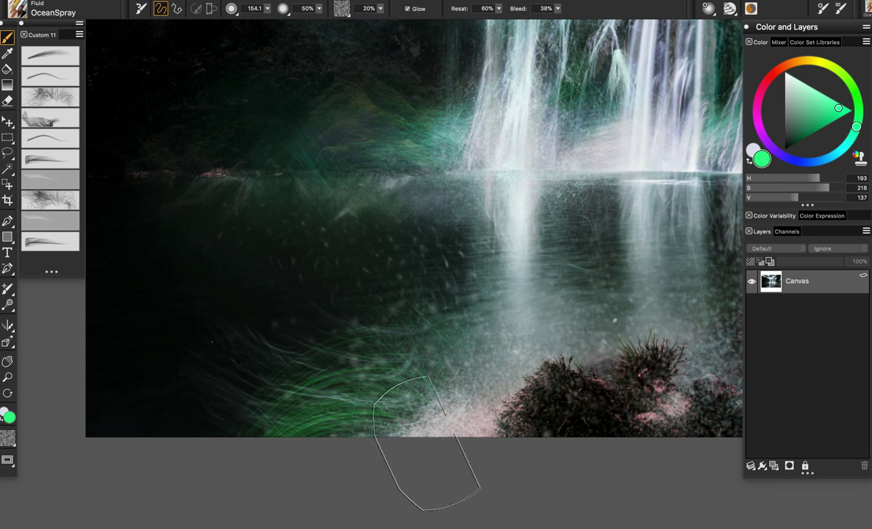
pyautogui.moveTo(294, 408)
pyautogui.mouseDown()
pyautogui.moveTo(463, 331)
pyautogui.moveTo(452, 390)
pyautogui.mouseUp()
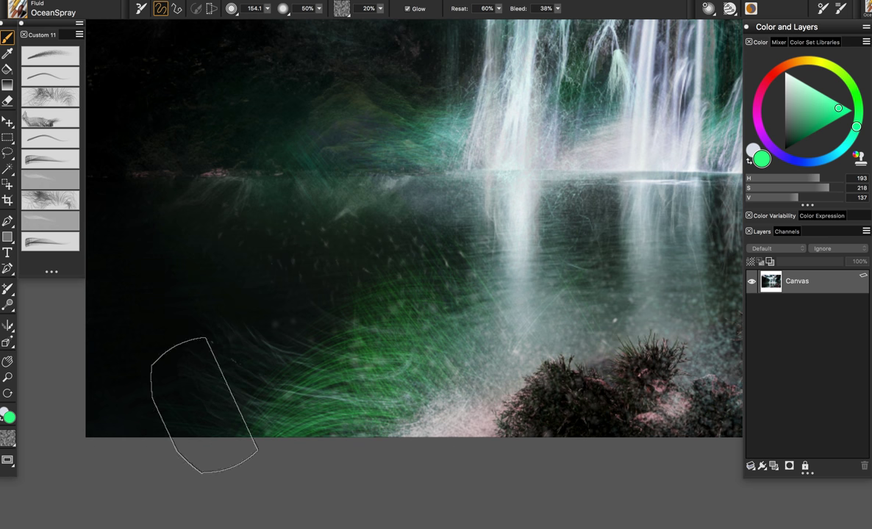
pyautogui.scroll(2, 599, 329)
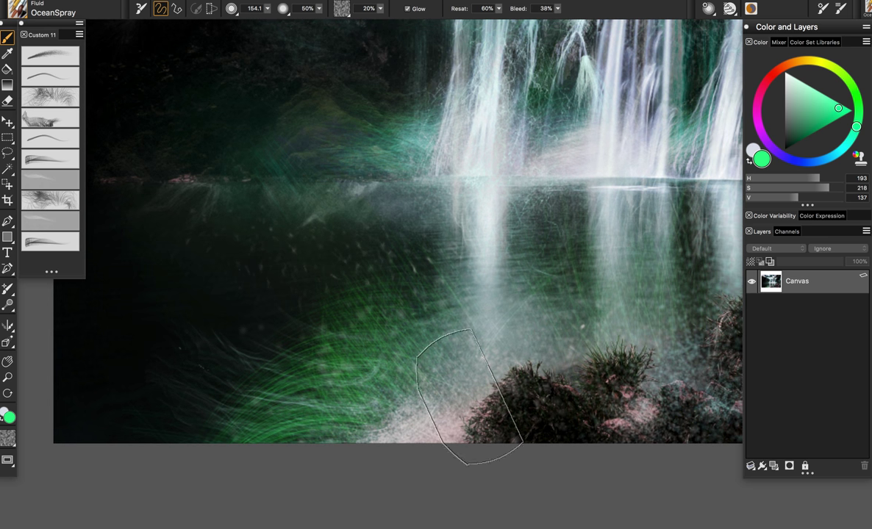
pyautogui.scroll(2, 558, 306)
pyautogui.scroll(1, 546, 312)
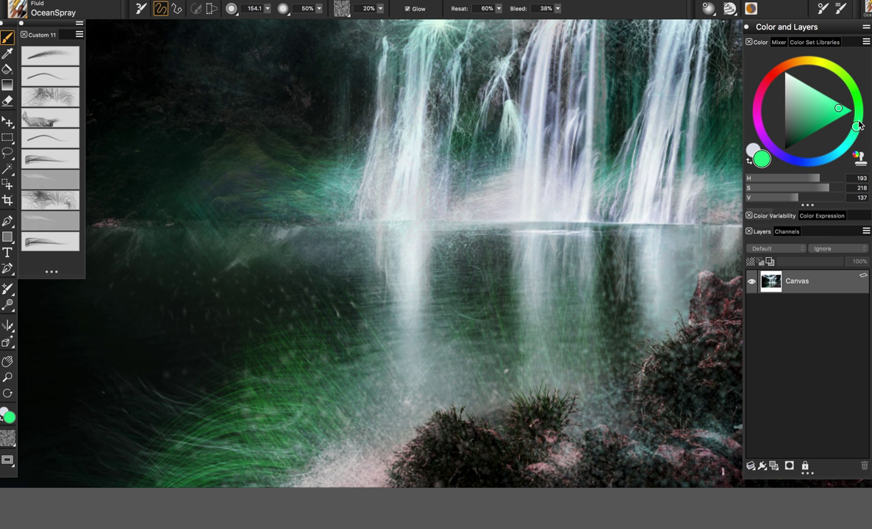
# Shift the brush colour to blue-violet (H 12) and try OceanSpray strokes over the pool, undoing them.
pyautogui.moveTo(841, 157); pyautogui.dragTo(778, 163)
pyautogui.moveTo(419, 331)
pyautogui.mouseDown()
pyautogui.moveTo(213, 400)
pyautogui.moveTo(147, 448)
pyautogui.moveTo(177, 430)
pyautogui.mouseUp()
pyautogui.press('super+z')
pyautogui.moveTo(346, 323); pyautogui.dragTo(596, 276)
pyautogui.moveTo(258, 328); pyautogui.dragTo(177, 375)
pyautogui.moveTo(503, 248)
pyautogui.mouseDown()
pyautogui.moveTo(444, 333)
pyautogui.moveTo(439, 358)
pyautogui.mouseUp()
pyautogui.press('super+z')
pyautogui.press('super+z')
pyautogui.press('super+z')
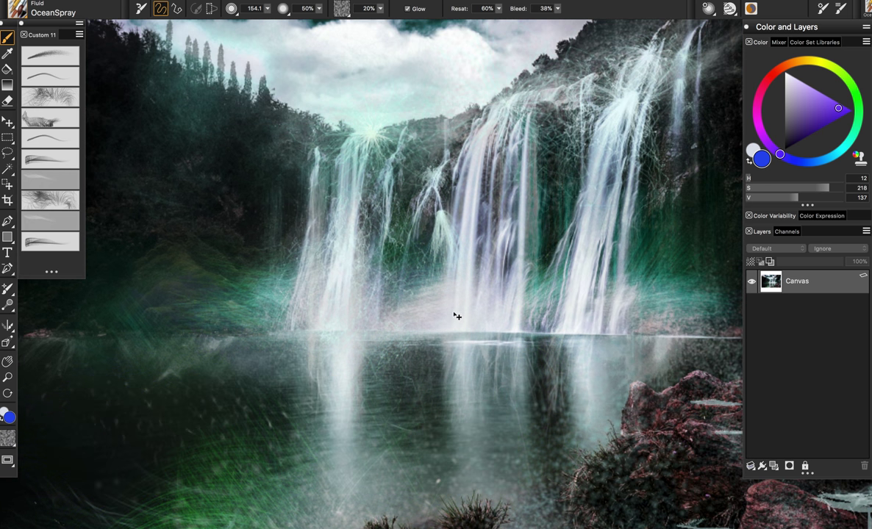
# Undo all the green OceanSpray strokes on the banks, around the falls and in the pool.
pyautogui.hotkey('ctrl', 'z')
pyautogui.press('super+z')
pyautogui.press('super+z')
pyautogui.press('super+z')
pyautogui.press('super+z')
pyautogui.press('super+z')
pyautogui.press('super+z')
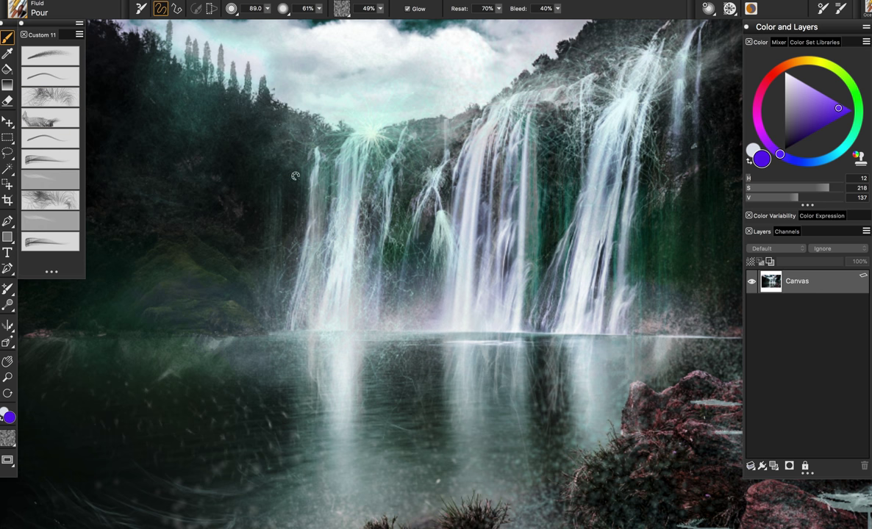
# Choose the Pour brush, set a bright blue hue (H 227), and try dripping strokes over the dark hillside, undoing the test drips.
pyautogui.click(55, 136)
pyautogui.click(828, 158)
pyautogui.moveTo(275, 198)
pyautogui.mouseDown()
pyautogui.moveTo(234, 397)
pyautogui.moveTo(381, 345)
pyautogui.mouseUp()
pyautogui.press('super+z')
pyautogui.moveTo(243, 196)
pyautogui.mouseDown()
pyautogui.moveTo(259, 234)
pyautogui.moveTo(254, 220)
pyautogui.mouseUp()
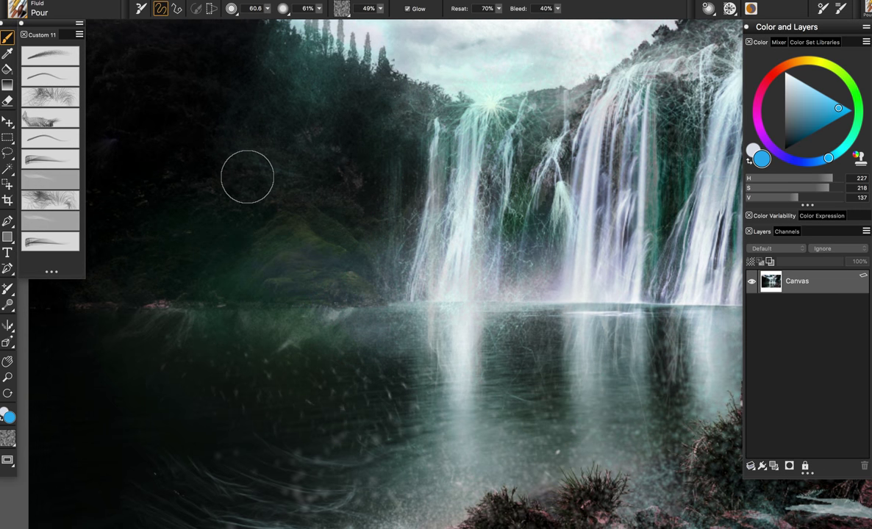
pyautogui.hotkey('ctrl', 'z')
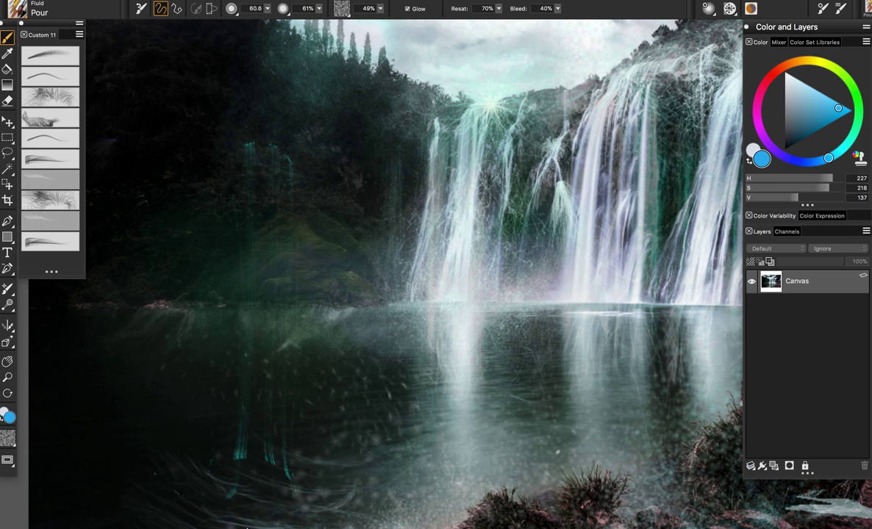
pyautogui.hotkey('ctrl', 'z')
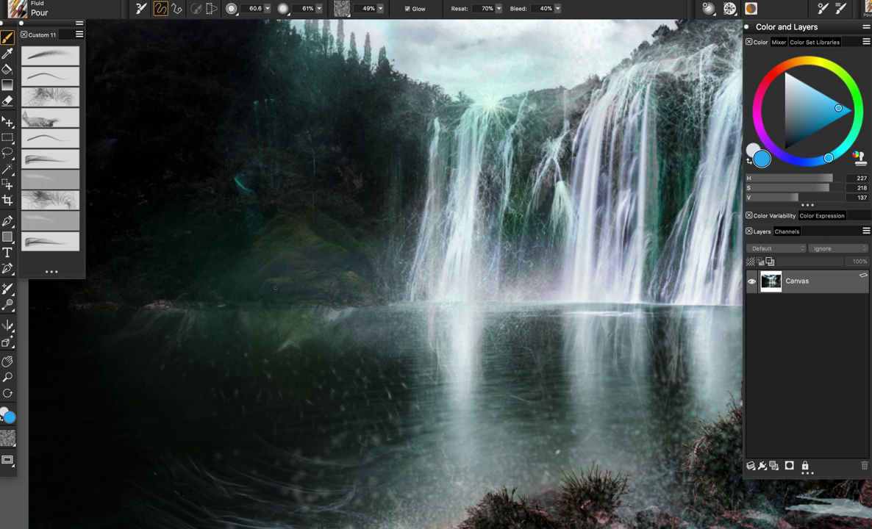
# Undo the remaining Pour drips on the dark hillside, then try one more downward stroke there and undo it.
pyautogui.hotkey('ctrl', 'z')
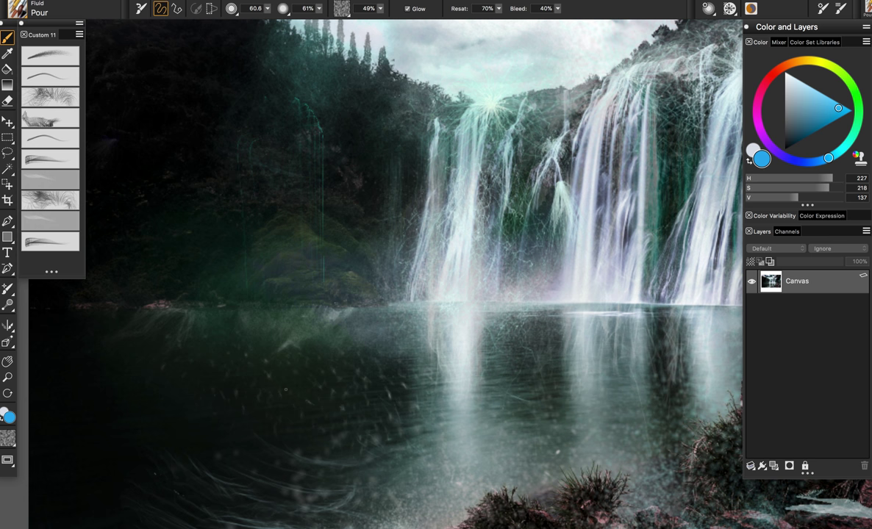
pyautogui.hotkey('ctrl', 'z')
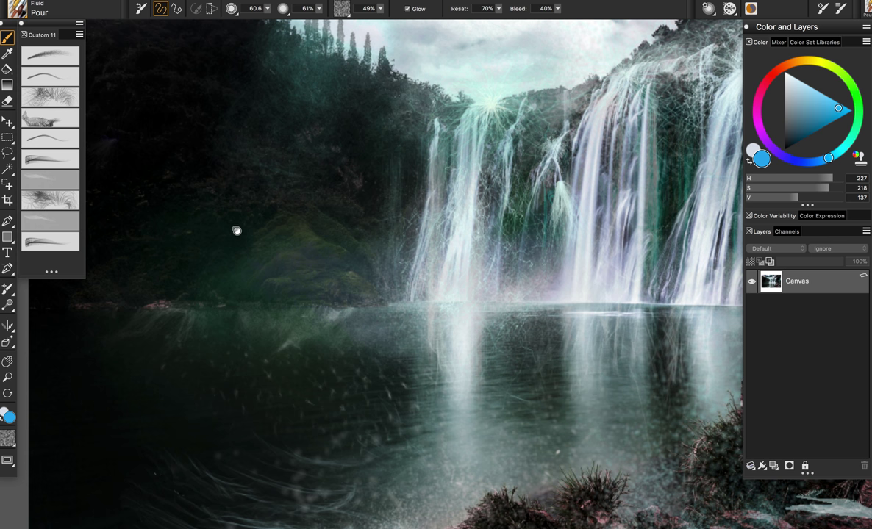
pyautogui.moveTo(242, 230); pyautogui.dragTo(301, 228)
pyautogui.moveTo(294, 130); pyautogui.dragTo(302, 331)
pyautogui.hotkey('ctrl', 'z')
# Raise the Pour brush opacity to 100% and try vertical strokes down the dark hillside, undoing each one.
pyautogui.click(319, 8)
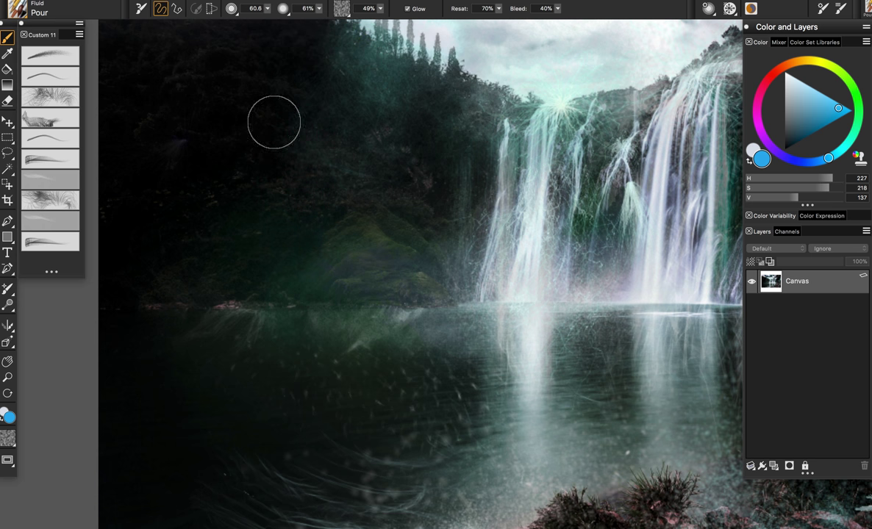
pyautogui.click(320, 9)
pyautogui.moveTo(320, 10); pyautogui.dragTo(405, 14)
pyautogui.moveTo(284, 135); pyautogui.dragTo(286, 312)
pyautogui.hotkey('ctrl', 'z')
pyautogui.moveTo(276, 123)
pyautogui.mouseDown()
pyautogui.moveTo(280, 429)
pyautogui.moveTo(282, 345)
pyautogui.mouseUp()
pyautogui.hotkey('ctrl', 'z')
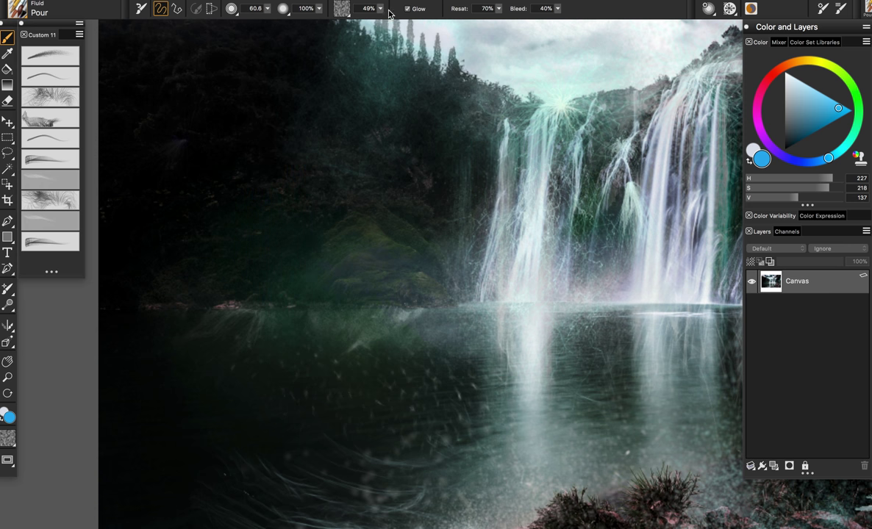
# Try different grain amounts for the Pour brush with test strokes over the dark hillside, undoing them.
pyautogui.moveTo(380, 8); pyautogui.dragTo(415, 33)
pyautogui.moveTo(380, 8); pyautogui.dragTo(366, 20)
pyautogui.moveTo(269, 169); pyautogui.dragTo(334, 157)
pyautogui.press('super+z')
pyautogui.moveTo(380, 8)
pyautogui.mouseDown()
pyautogui.moveTo(353, 33)
pyautogui.moveTo(327, 33)
pyautogui.mouseUp()
pyautogui.moveTo(219, 147); pyautogui.dragTo(228, 313)
pyautogui.press('super+z')
# Set the Pour brush grain to 34% and try vertical strokes from the hillside into the pool, undoing them.
pyautogui.click(380, 8)
pyautogui.moveTo(377, 16); pyautogui.dragTo(357, 18)
pyautogui.moveTo(234, 139); pyautogui.dragTo(229, 393)
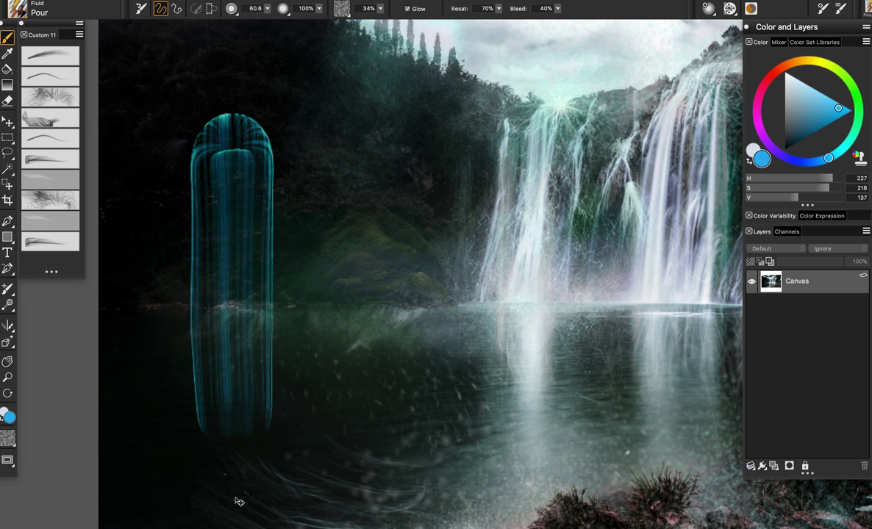
pyautogui.press('super+z')
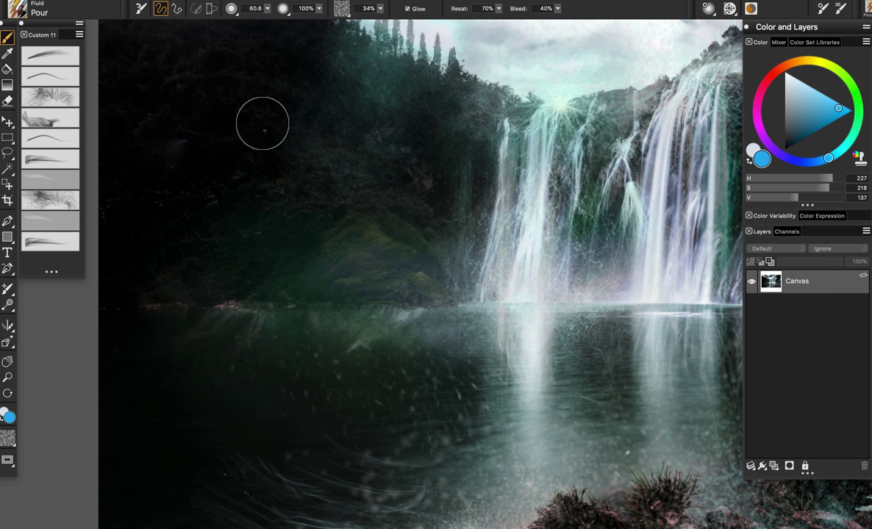
pyautogui.moveTo(232, 110); pyautogui.dragTo(228, 250)
pyautogui.press('super+z')
# Try long Pour strokes down the hillside at a lower grain, undo them, and set the grain to 56%.
pyautogui.click(381, 9)
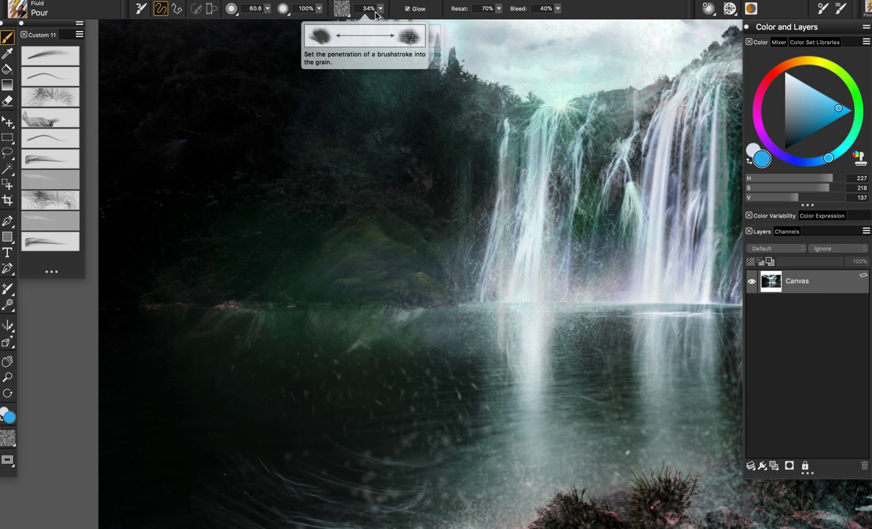
pyautogui.moveTo(358, 17); pyautogui.dragTo(351, 16)
pyautogui.moveTo(205, 150); pyautogui.dragTo(210, 338)
pyautogui.press('super+z')
pyautogui.moveTo(282, 140); pyautogui.dragTo(282, 386)
pyautogui.press('super+z')
pyautogui.click(381, 9)
pyautogui.click(385, 18)
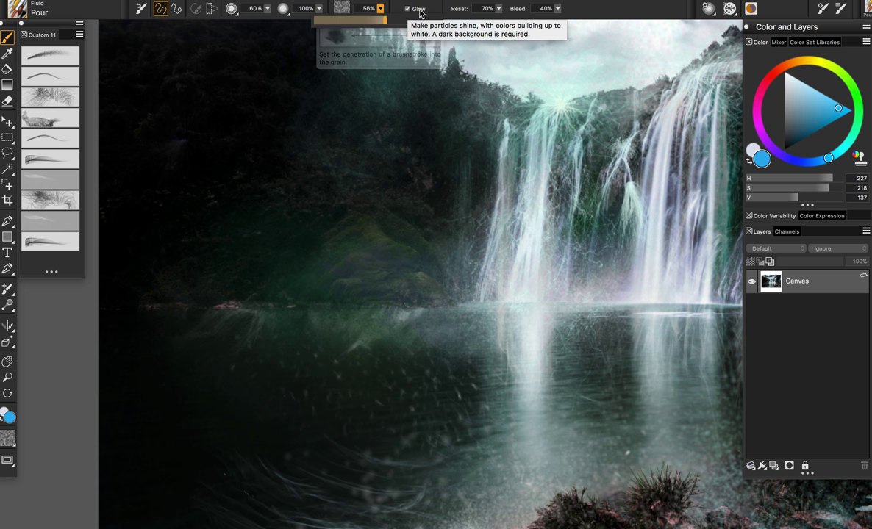
# Choose the Puddle brush, set a pale cyan colour (H 220, S 107, V 179), and paint small puddles on the rocky bank.
pyautogui.click(61, 157)
pyautogui.moveTo(585, 350); pyautogui.dragTo(374, 353)
pyautogui.moveTo(527, 346); pyautogui.dragTo(325, 323)
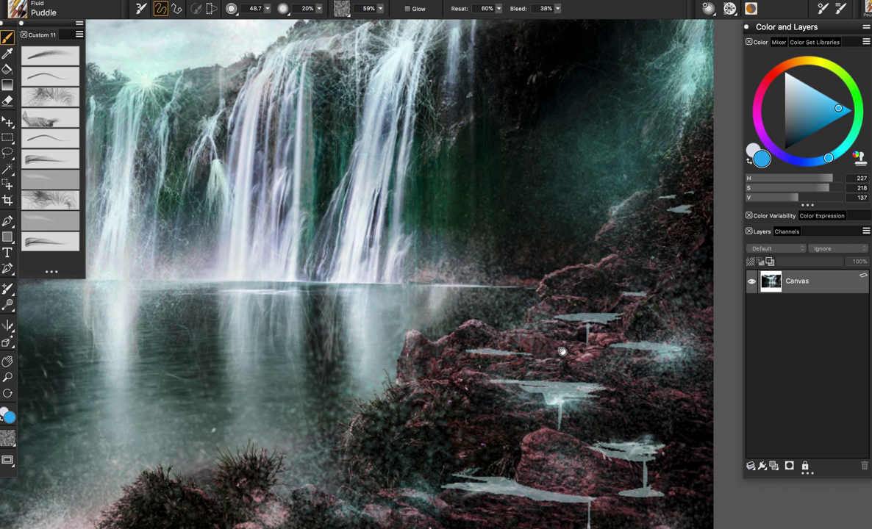
pyautogui.moveTo(559, 352); pyautogui.dragTo(540, 348)
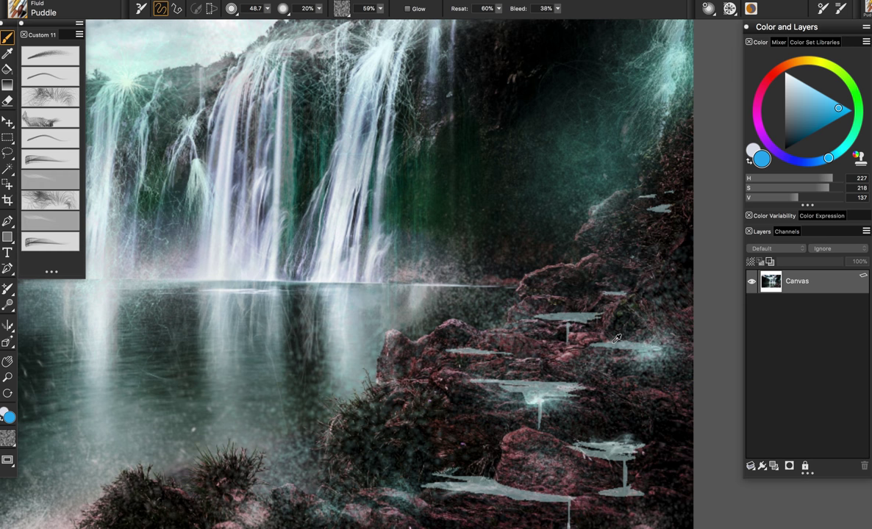
pyautogui.keyDown('alt'); pyautogui.click(573, 316); pyautogui.keyUp('alt')
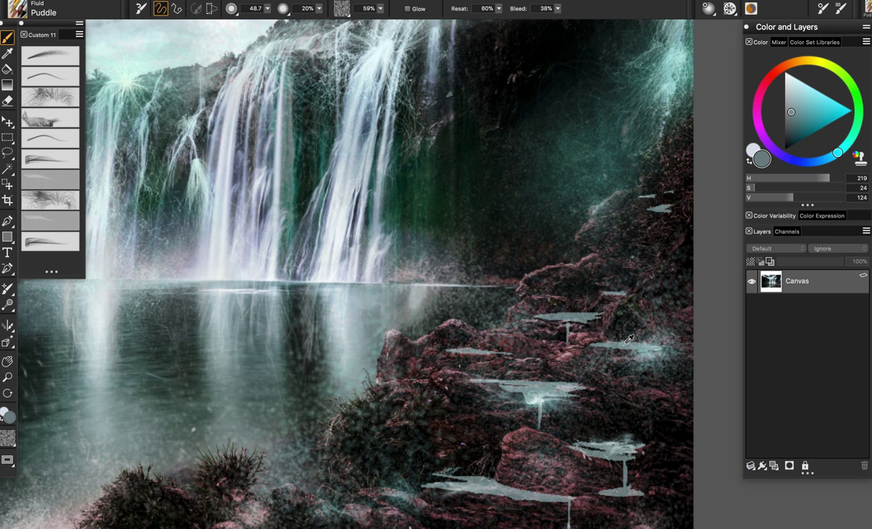
pyautogui.keyDown('alt'); pyautogui.click(559, 383); pyautogui.keyUp('alt')
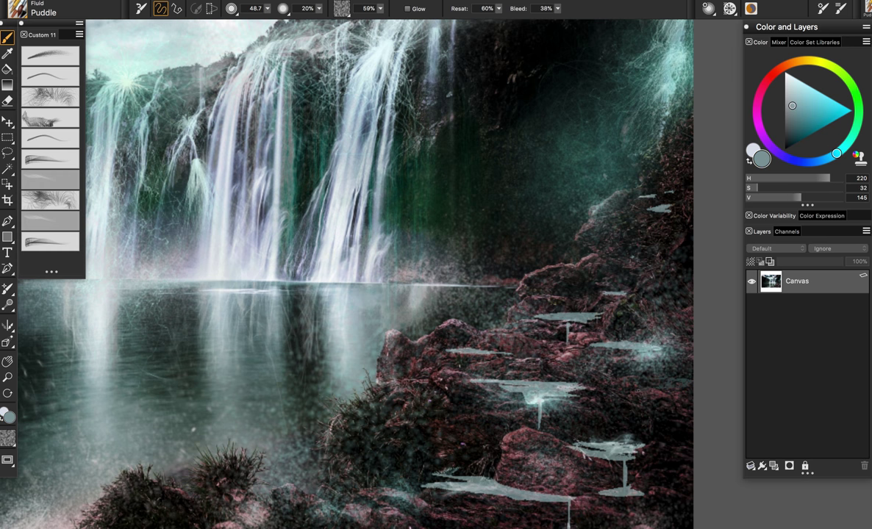
pyautogui.click(802, 95)
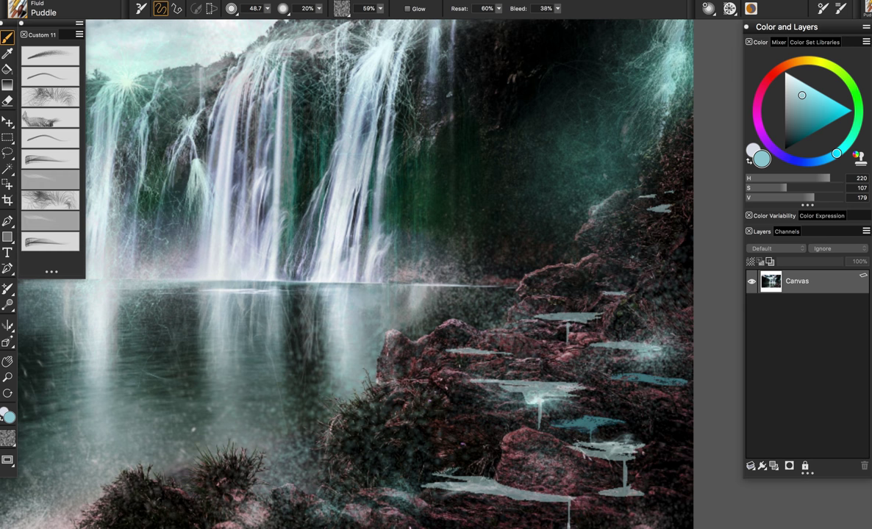
pyautogui.hscroll(-10, 394, 398)
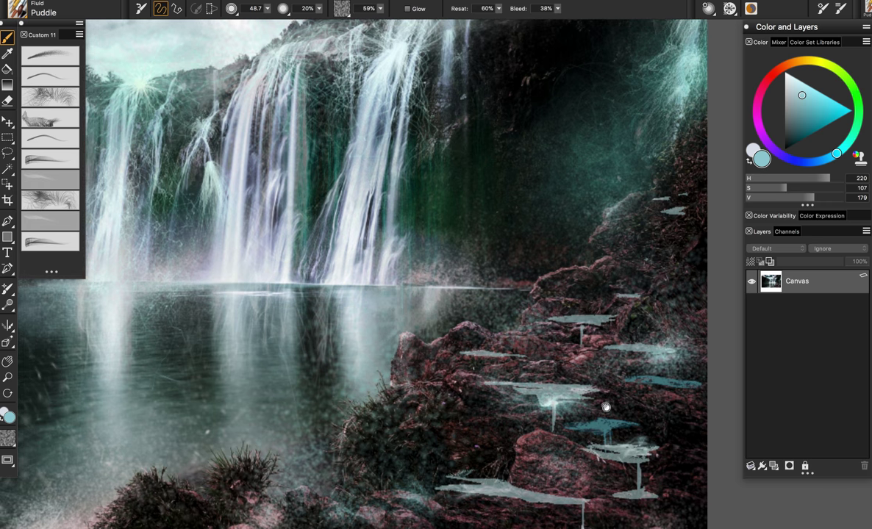
# Try a large swirling Puddle patch in pale cyan across the dark water beside the nearest waterfall's reflection.
pyautogui.hscroll(-8, 417, 363)
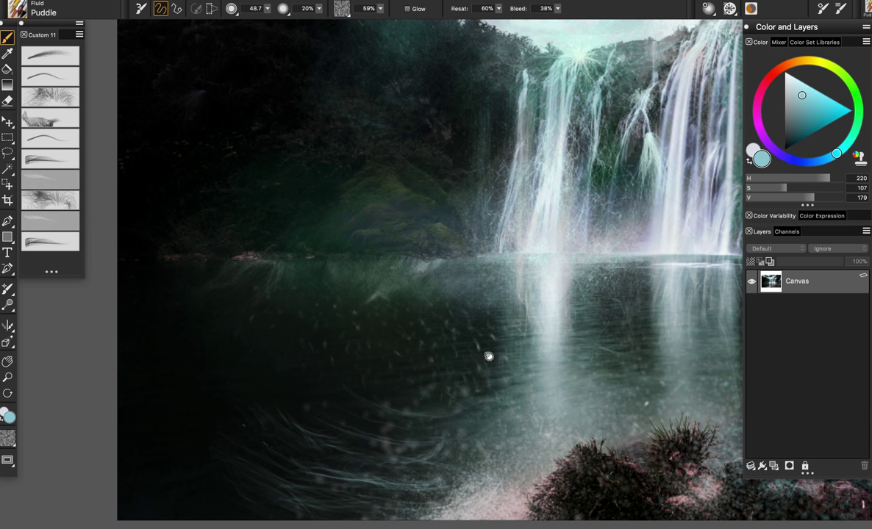
pyautogui.moveTo(367, 339)
pyautogui.mouseDown()
pyautogui.moveTo(288, 359)
pyautogui.moveTo(300, 375)
pyautogui.moveTo(348, 387)
pyautogui.moveTo(360, 424)
pyautogui.moveTo(430, 423)
pyautogui.moveTo(476, 402)
pyautogui.mouseUp()
pyautogui.moveTo(376, 359)
pyautogui.mouseDown()
pyautogui.moveTo(514, 382)
pyautogui.moveTo(548, 374)
pyautogui.mouseUp()
pyautogui.moveTo(496, 325)
pyautogui.mouseDown()
pyautogui.moveTo(346, 338)
pyautogui.moveTo(422, 353)
pyautogui.mouseUp()
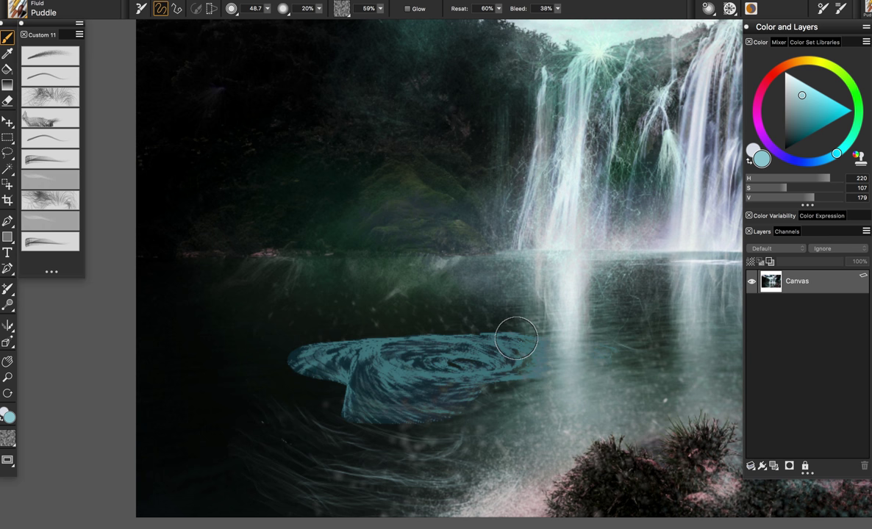
# Sample a pale tone (H 216, S 65, V 215) from the waterfall's reflection, blend it into the swirling puddle, and undo the whole patch.
pyautogui.keyDown('alt'); pyautogui.click(571, 345); pyautogui.keyUp('alt')
pyautogui.keyDown('alt'); pyautogui.click(570, 311); pyautogui.keyUp('alt')
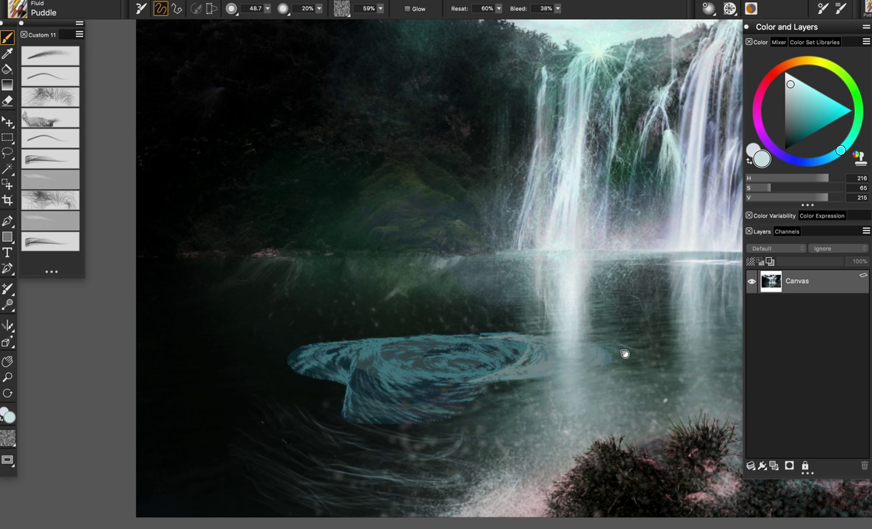
pyautogui.moveTo(623, 355); pyautogui.dragTo(532, 339)
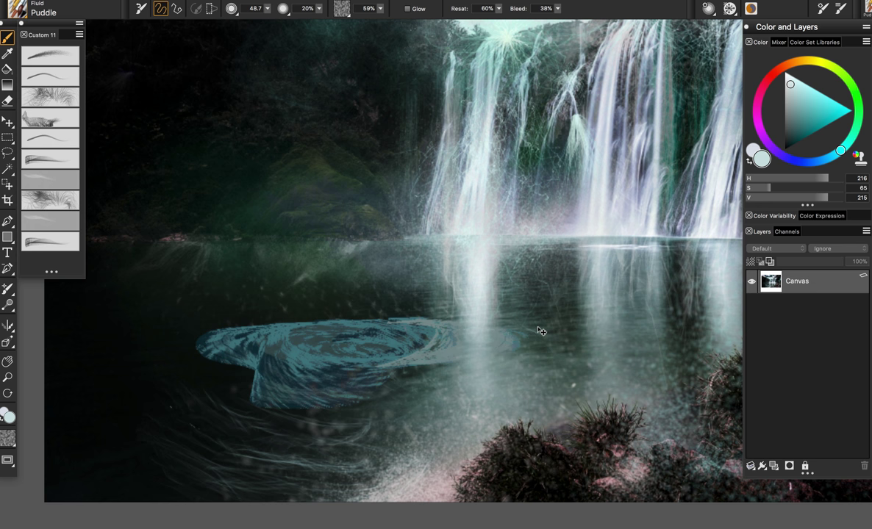
pyautogui.moveTo(512, 323)
pyautogui.mouseDown()
pyautogui.moveTo(358, 259)
pyautogui.moveTo(332, 296)
pyautogui.mouseUp()
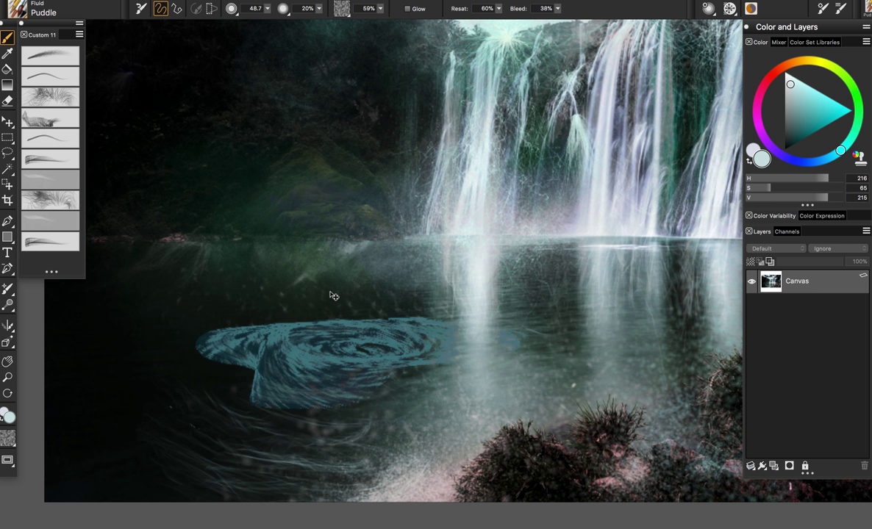
pyautogui.press('super+z')
pyautogui.press('super+z')
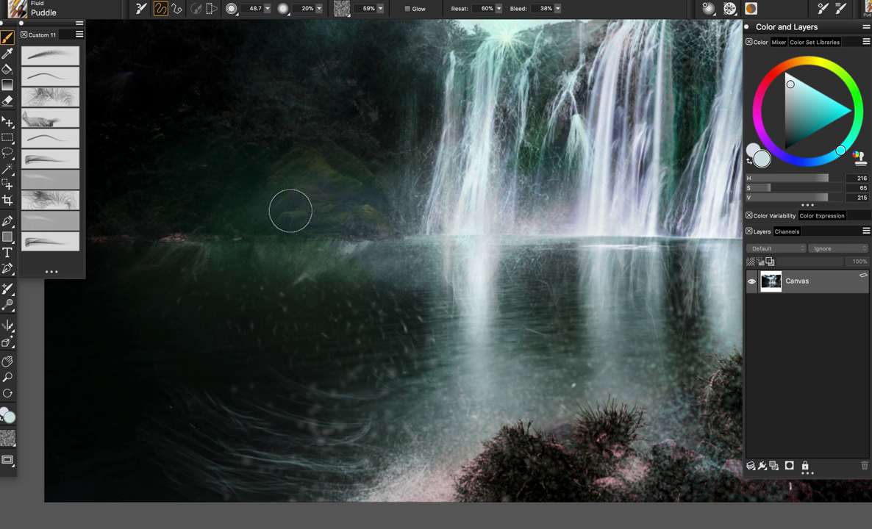
# Try two small pale Puddle patches on the dark water, then one in turquoise (H 215, S 203, V 167).
pyautogui.moveTo(261, 334); pyautogui.dragTo(313, 330)
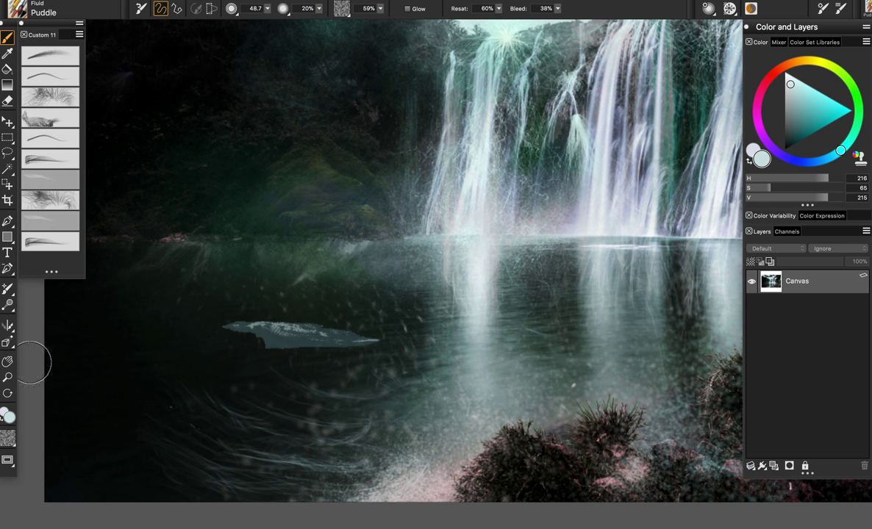
pyautogui.moveTo(175, 345)
pyautogui.mouseDown()
pyautogui.moveTo(154, 356)
pyautogui.moveTo(103, 352)
pyautogui.mouseUp()
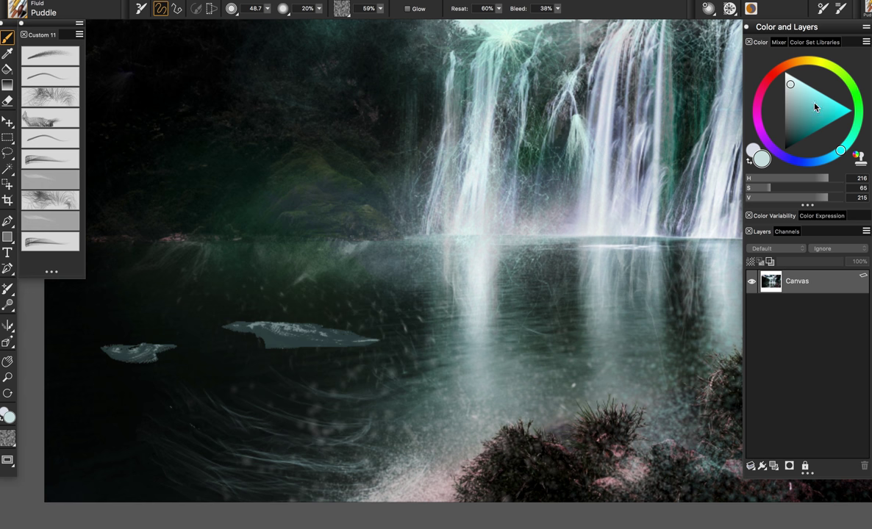
pyautogui.click(822, 98)
pyautogui.moveTo(303, 374)
pyautogui.mouseDown()
pyautogui.moveTo(231, 386)
pyautogui.moveTo(192, 380)
pyautogui.moveTo(201, 367)
pyautogui.moveTo(236, 365)
pyautogui.mouseUp()
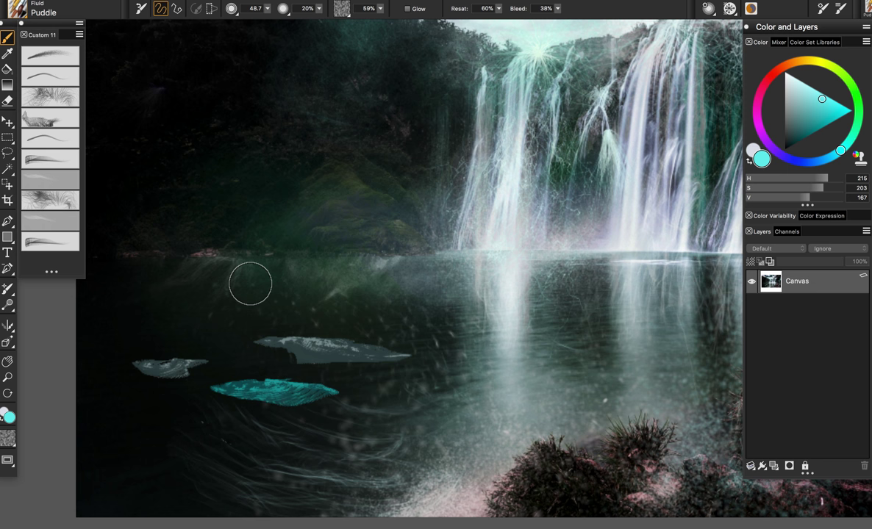
pyautogui.moveTo(202, 383); pyautogui.dragTo(192, 387)
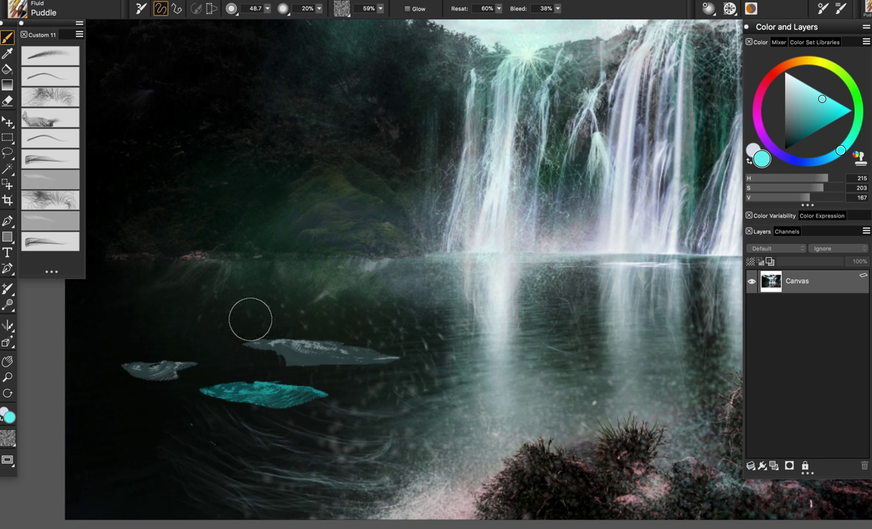
# Try a downward drip beneath the turquoise puddle, and undo it together with the turquoise and smaller pale patches.
pyautogui.moveTo(588, 370); pyautogui.dragTo(198, 312)
pyautogui.moveTo(422, 366); pyautogui.dragTo(725, 360)
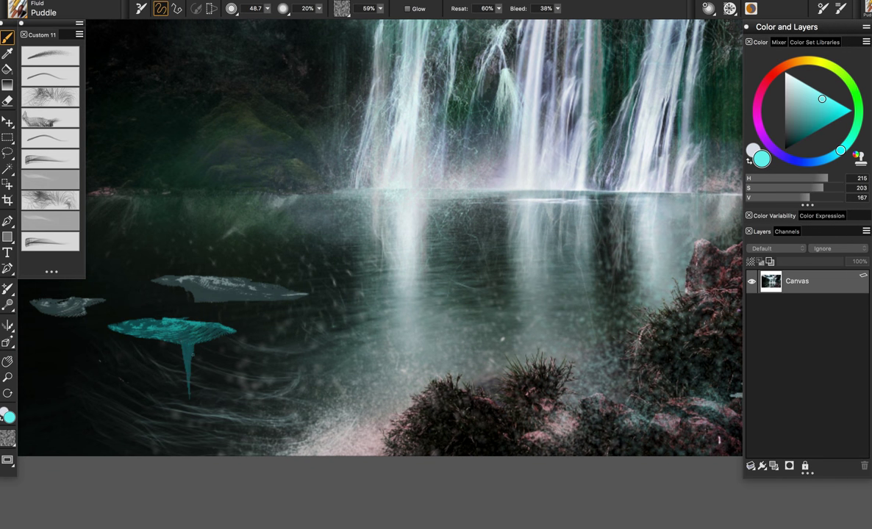
pyautogui.hscroll(-8, 283, 362)
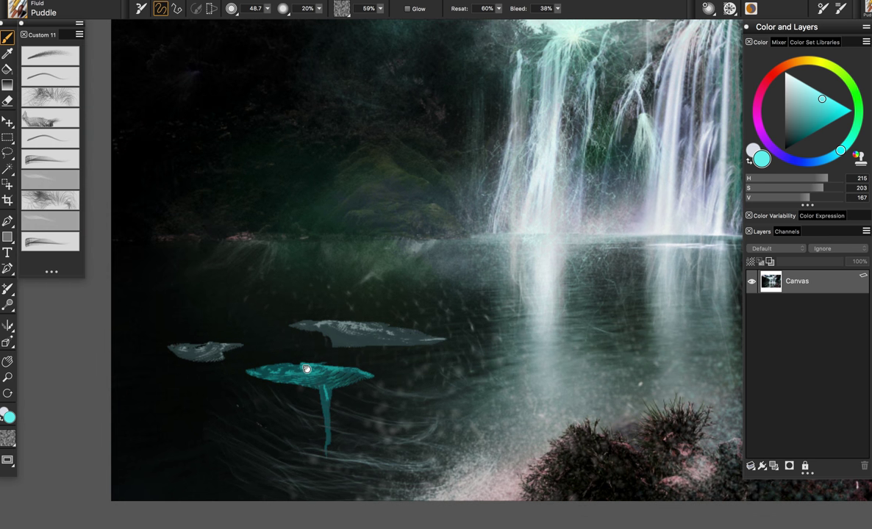
pyautogui.hotkey('ctrl', 'z')
pyautogui.hotkey('ctrl', 'z')
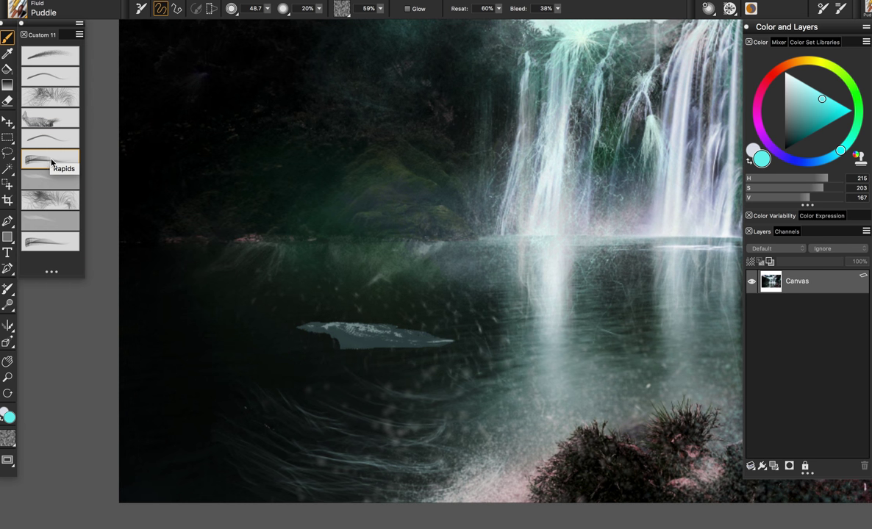
# Undo the last pale puddle, choose the Rapids brush, and try turquoise downward strokes from hillside to pool, undoing them.
pyautogui.click(65, 161)
pyautogui.hotkey('ctrl', 'z')
pyautogui.moveTo(398, 131)
pyautogui.mouseDown()
pyautogui.moveTo(371, 246)
pyautogui.moveTo(383, 339)
pyautogui.mouseUp()
pyautogui.moveTo(537, 268); pyautogui.dragTo(467, 296)
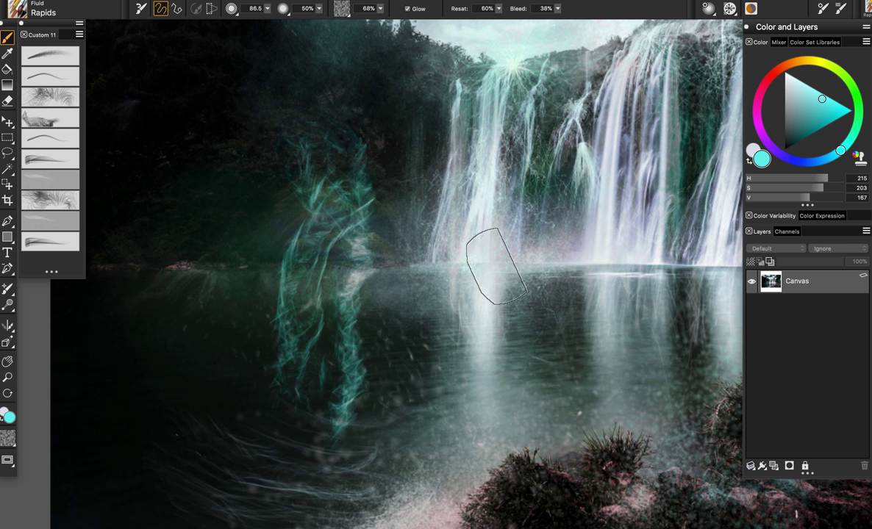
pyautogui.moveTo(462, 349); pyautogui.dragTo(397, 351)
pyautogui.hotkey('ctrl', 'z')
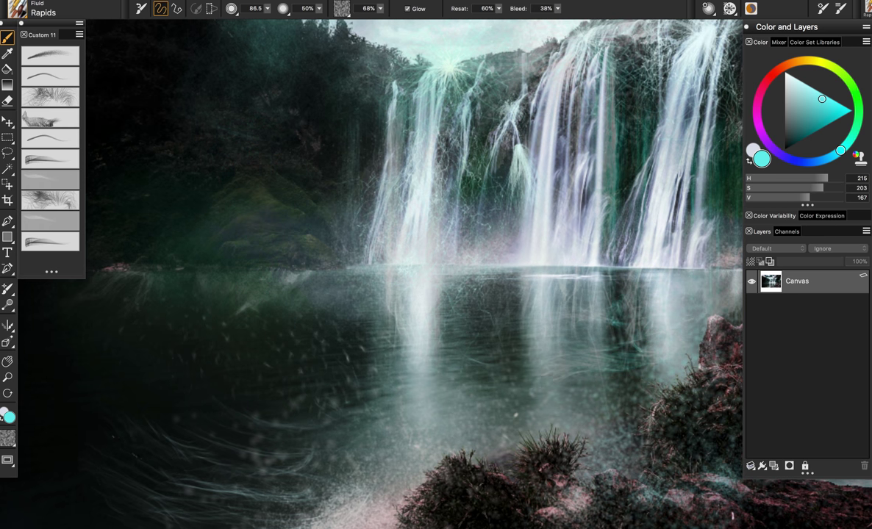
# Try horizontal turquoise Rapids strokes across the pool just below the falls, undoing them.
pyautogui.moveTo(572, 302)
pyautogui.mouseDown()
pyautogui.moveTo(239, 364)
pyautogui.moveTo(202, 329)
pyautogui.mouseUp()
pyautogui.moveTo(491, 285); pyautogui.dragTo(172, 303)
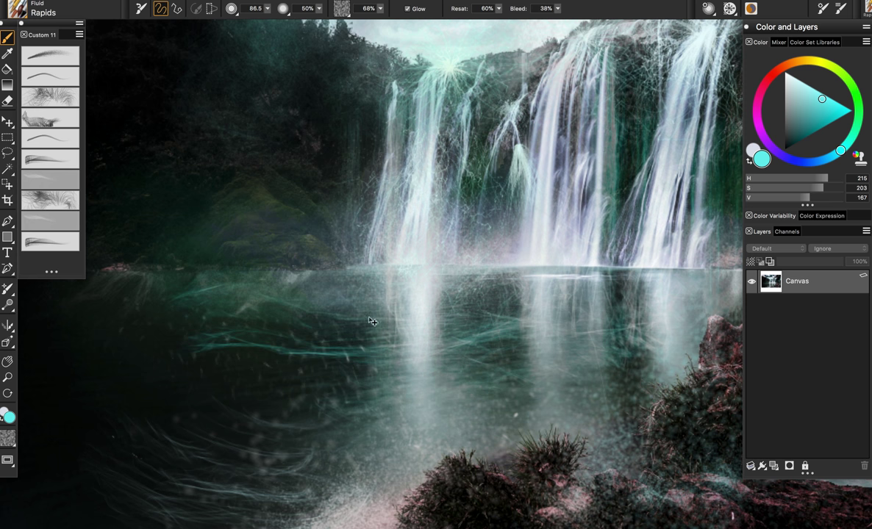
pyautogui.hotkey('ctrl', 'z')
pyautogui.moveTo(588, 353)
pyautogui.mouseDown()
pyautogui.moveTo(382, 390)
pyautogui.moveTo(246, 397)
pyautogui.mouseUp()
pyautogui.hotkey('ctrl', 'z')
# Sweep broad turquoise Rapids currents across the pool from the falls' reflections towards the dark side.
pyautogui.moveTo(489, 330)
pyautogui.mouseDown()
pyautogui.moveTo(257, 390)
pyautogui.moveTo(212, 382)
pyautogui.mouseUp()
pyautogui.moveTo(501, 350)
pyautogui.mouseDown()
pyautogui.moveTo(379, 359)
pyautogui.moveTo(55, 356)
pyautogui.mouseUp()
pyautogui.moveTo(278, 316); pyautogui.dragTo(73, 323)
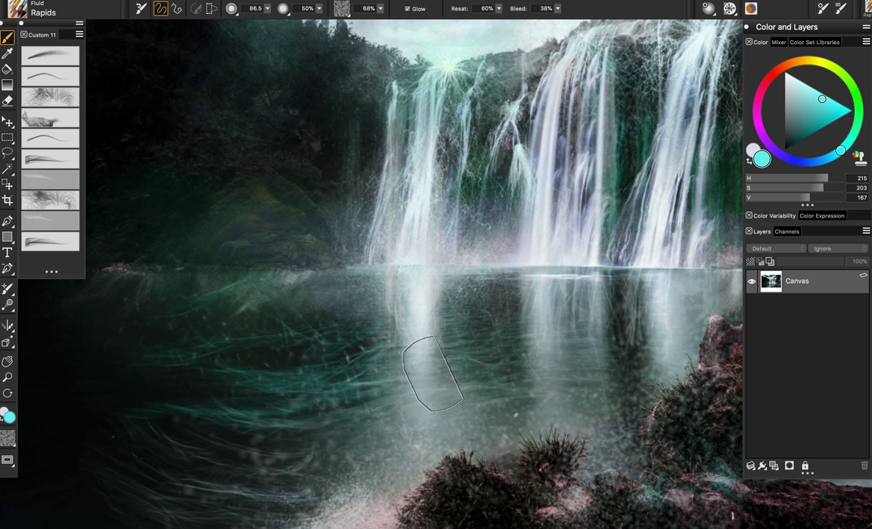
pyautogui.moveTo(616, 354)
pyautogui.mouseDown()
pyautogui.moveTo(547, 404)
pyautogui.moveTo(180, 435)
pyautogui.moveTo(173, 408)
pyautogui.mouseUp()
# Try a short Rapids stroke and undo it, then add long curved currents across the near end of the pool.
pyautogui.press('space')
pyautogui.moveTo(386, 332)
pyautogui.mouseDown()
pyautogui.moveTo(527, 317)
pyautogui.moveTo(517, 315)
pyautogui.mouseUp()
pyautogui.moveTo(356, 351)
pyautogui.mouseDown()
pyautogui.moveTo(108, 360)
pyautogui.moveTo(103, 371)
pyautogui.moveTo(316, 374)
pyautogui.mouseUp()
pyautogui.press('super+z')
pyautogui.moveTo(65, 427)
pyautogui.mouseDown()
pyautogui.moveTo(257, 444)
pyautogui.moveTo(452, 413)
pyautogui.mouseUp()
pyautogui.moveTo(105, 453); pyautogui.dragTo(513, 397)
# Undo all the turquoise Rapids currents in the pool.
pyautogui.press('space')
pyautogui.moveTo(452, 348)
pyautogui.mouseDown()
pyautogui.moveTo(313, 324)
pyautogui.moveTo(521, 341)
pyautogui.mouseUp()
pyautogui.hotkey('ctrl', 'z')
pyautogui.hotkey('ctrl', 'z')
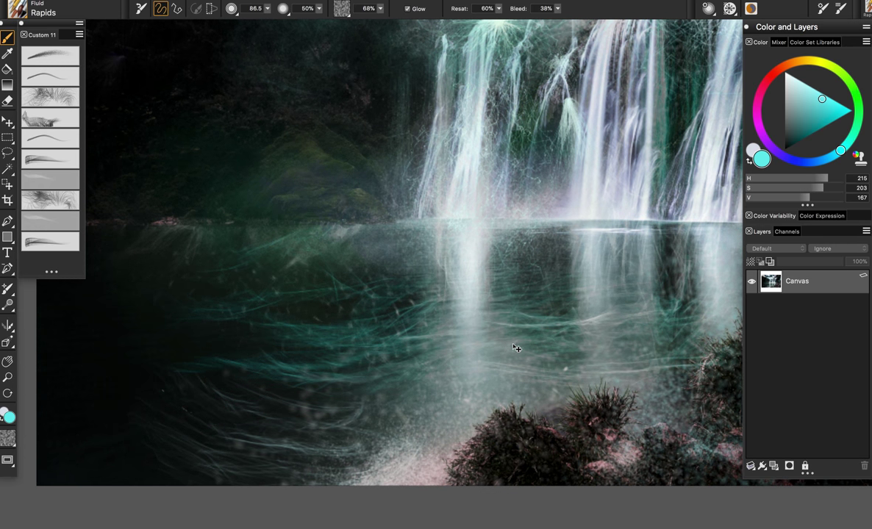
pyautogui.hotkey('ctrl', 'z')
pyautogui.hotkey('ctrl', 'z')
pyautogui.hotkey('ctrl', 'z')
pyautogui.hotkey('ctrl', 'z')
pyautogui.hotkey('ctrl', 'z')
pyautogui.hotkey('ctrl', 'z')
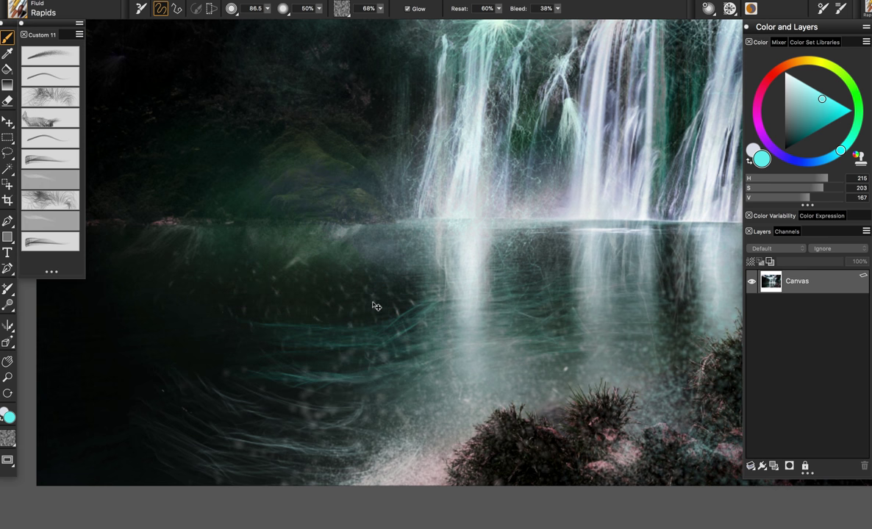
# Choose the Showers brush, set its size to 30.2, and try it over the dark hillside.
pyautogui.click(53, 203)
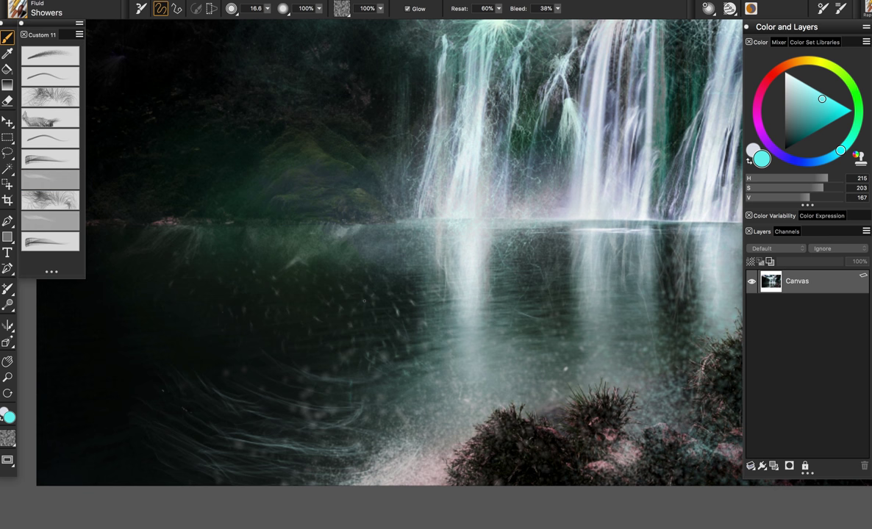
pyautogui.moveTo(316, 183); pyautogui.dragTo(210, 150)
pyautogui.moveTo(281, 190)
pyautogui.mouseDown()
pyautogui.moveTo(308, 210)
pyautogui.moveTo(382, 9)
pyautogui.moveTo(370, 9)
pyautogui.moveTo(327, 150)
pyautogui.moveTo(358, 163)
pyautogui.mouseUp()
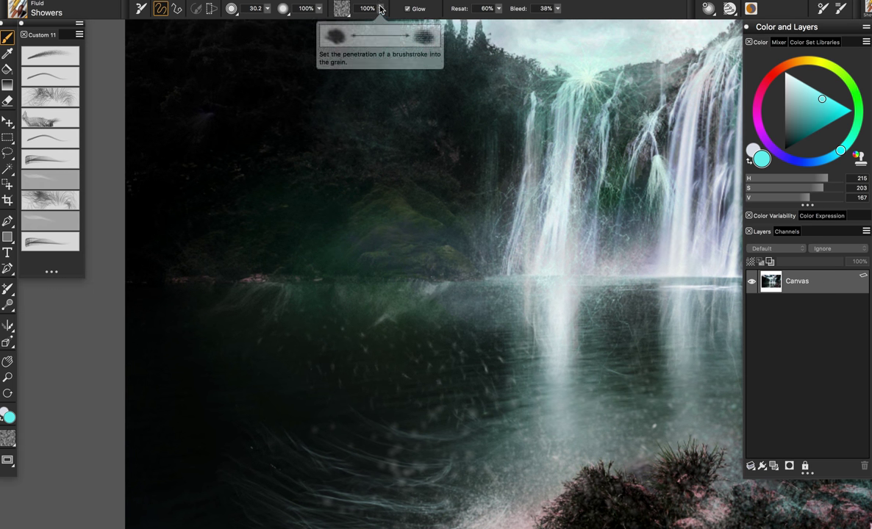
# Set the Showers grain to 39% and try short strokes over the dark hillside and beside the falls, undoing the failed ones.
pyautogui.moveTo(380, 8); pyautogui.dragTo(363, 20)
pyautogui.moveTo(288, 237); pyautogui.dragTo(281, 245)
pyautogui.press('super+z')
pyautogui.moveTo(267, 203)
pyautogui.mouseDown()
pyautogui.moveTo(277, 227)
pyautogui.moveTo(307, 204)
pyautogui.moveTo(294, 218)
pyautogui.mouseUp()
pyautogui.moveTo(464, 213); pyautogui.dragTo(419, 215)
pyautogui.press('super+z')
# Reduce the Showers brush to size 12.8 and spray fine turquoise streaks over the falls' reflections in the pool.
pyautogui.moveTo(573, 253); pyautogui.dragTo(599, 294)
pyautogui.moveTo(528, 238); pyautogui.dragTo(524, 238)
pyautogui.hscroll(9, 522, 238)
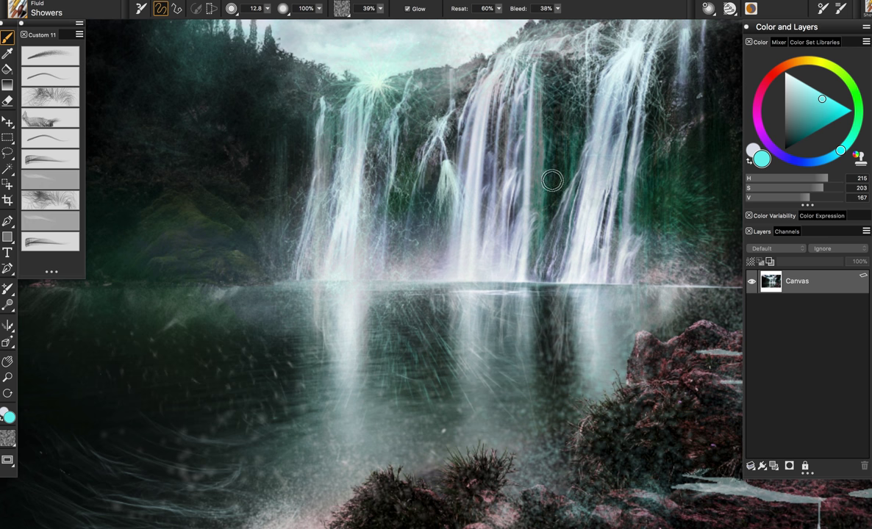
# Try turquoise Showers sprays over the hillside and the dark cliffs beside the falls, and undo them all.
pyautogui.moveTo(281, 232)
pyautogui.mouseDown()
pyautogui.moveTo(257, 271)
pyautogui.moveTo(273, 298)
pyautogui.mouseUp()
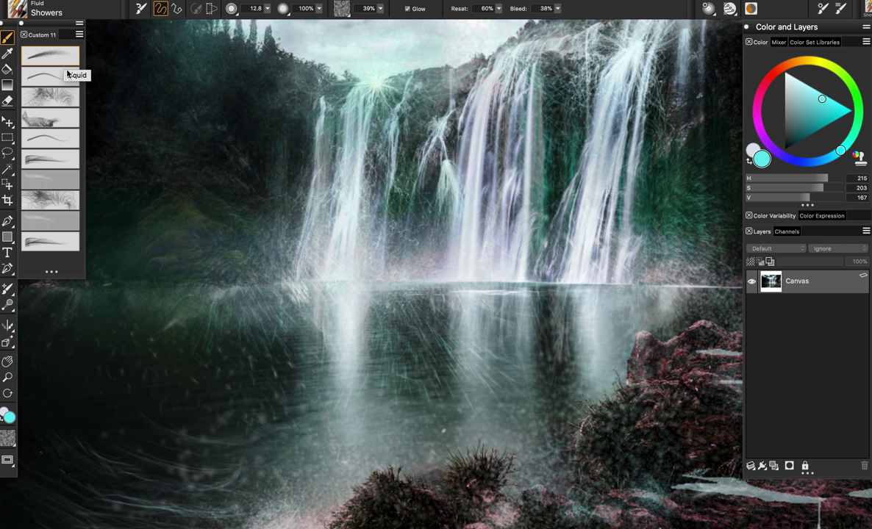
pyautogui.press('super+z')
pyautogui.press('super+z')
pyautogui.press('super+z')
pyautogui.press('super+z')
pyautogui.press('super+z')
pyautogui.press('super+z')
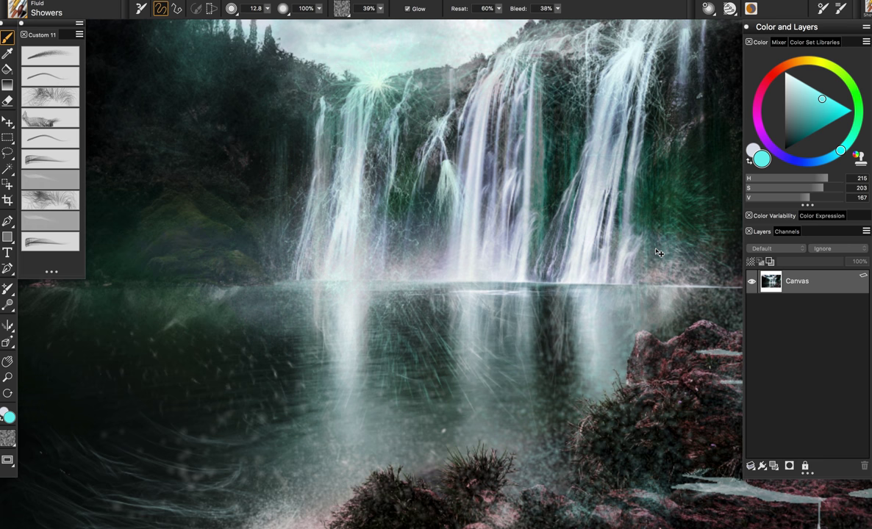
pyautogui.press('super+z')
pyautogui.press('super+z')
pyautogui.press('super+z')
pyautogui.press('super+z')
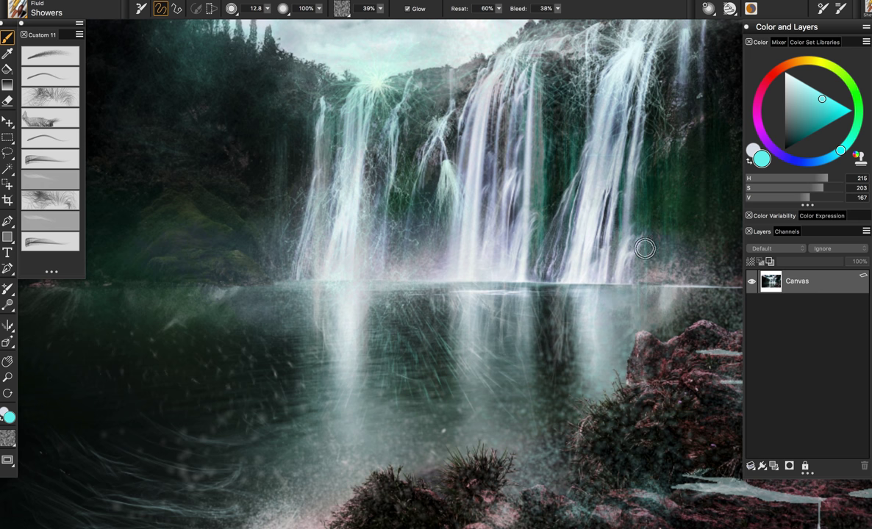
# Choose the Splash brush, test a stroke at the waterline and undo it, and sample a pale tone from the falls.
pyautogui.moveTo(426, 346); pyautogui.dragTo(602, 330)
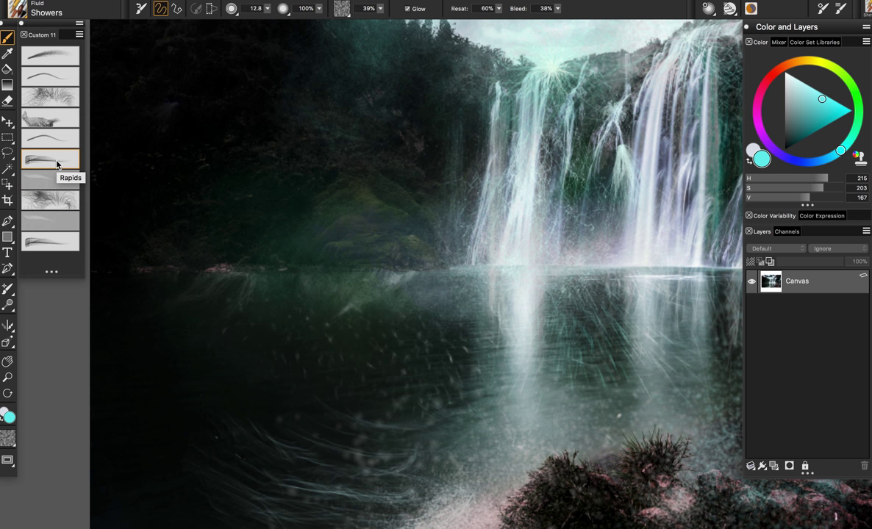
pyautogui.click(54, 200)
pyautogui.moveTo(349, 275)
pyautogui.mouseDown()
pyautogui.moveTo(246, 331)
pyautogui.moveTo(329, 285)
pyautogui.mouseUp()
pyautogui.press('super+z')
pyautogui.keyDown('alt'); pyautogui.click(507, 231); pyautogui.keyUp('alt')
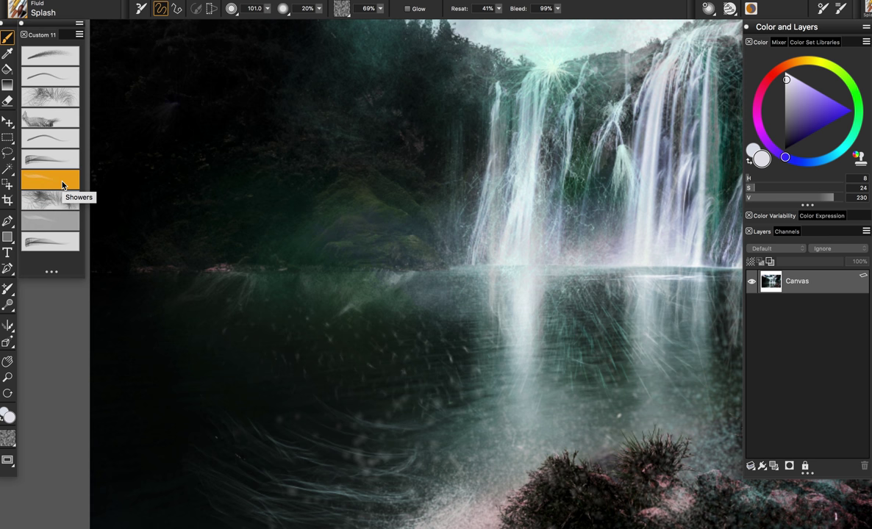
# Paint a pale Splash plume at 20% opacity fanning up from the far waterline over the dark hillside and down into the pool.
pyautogui.moveTo(276, 272); pyautogui.dragTo(319, 139)
pyautogui.press('super+z')
pyautogui.moveTo(288, 254); pyautogui.dragTo(339, 121)
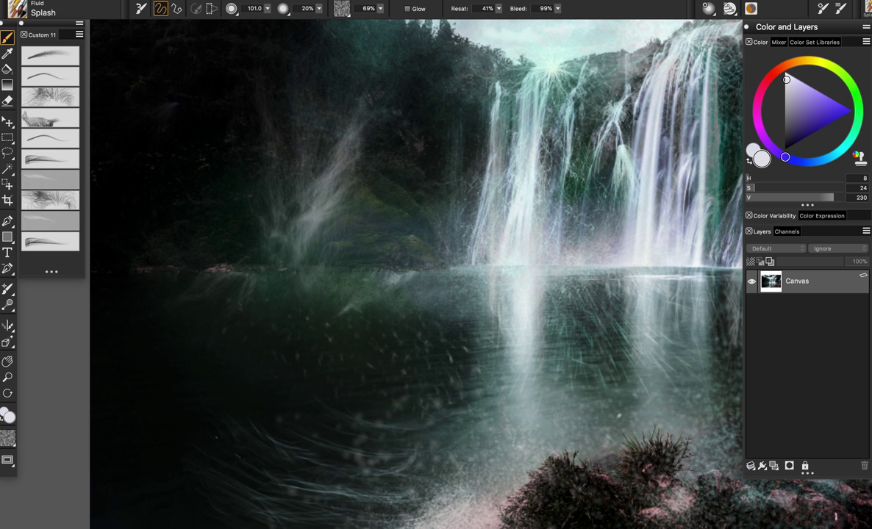
pyautogui.moveTo(294, 261); pyautogui.dragTo(342, 158)
pyautogui.moveTo(313, 279); pyautogui.dragTo(368, 154)
pyautogui.moveTo(273, 247); pyautogui.dragTo(243, 125)
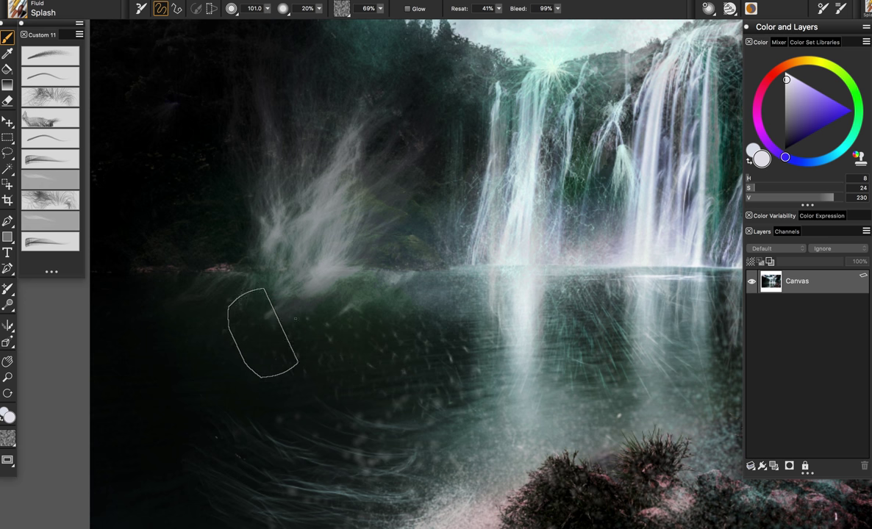
pyautogui.click(250, 334)
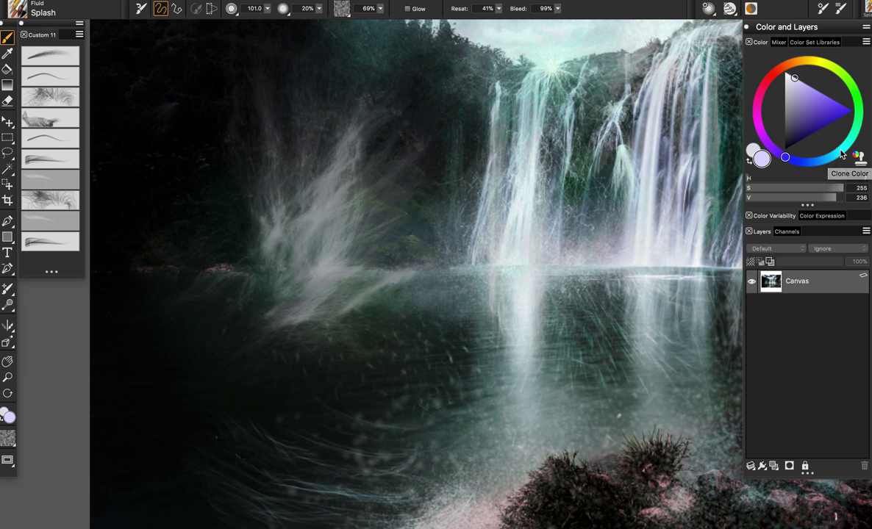
# Change the colour to pale cyan, set the Splash opacity to 100%, and undo the trial strokes on the plume.
pyautogui.click(840, 150)
pyautogui.moveTo(319, 9); pyautogui.dragTo(405, 10)
pyautogui.moveTo(470, 232); pyautogui.dragTo(327, 343)
pyautogui.press('super+z')
pyautogui.press('super+z')
pyautogui.press('super+z')
pyautogui.press('super+z')
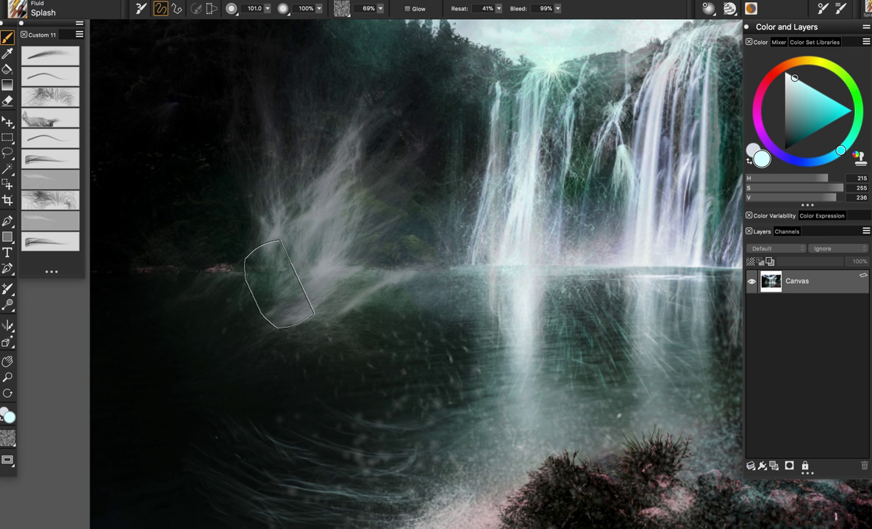
# Try bright cyan Splash bursts at full opacity over the pale plume, undoing the ones that look too solid.
pyautogui.click(286, 272)
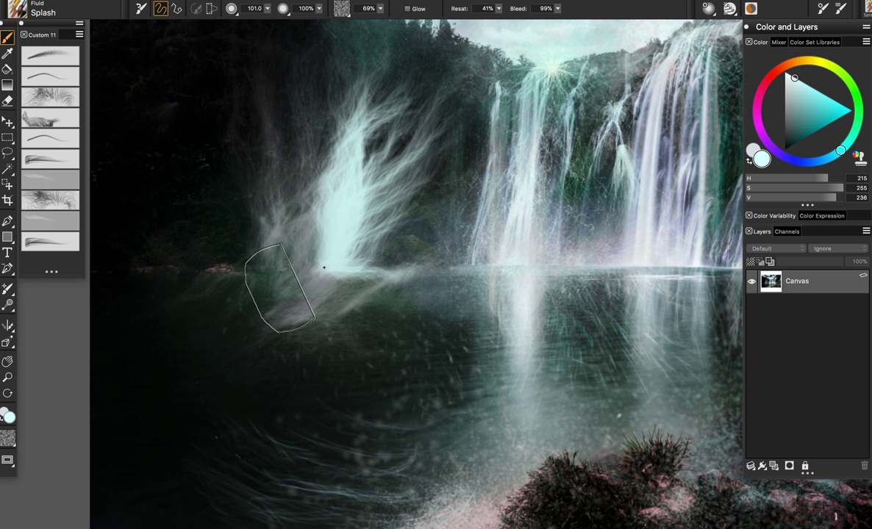
pyautogui.press('super+z')
pyautogui.click(284, 283)
pyautogui.click(274, 246)
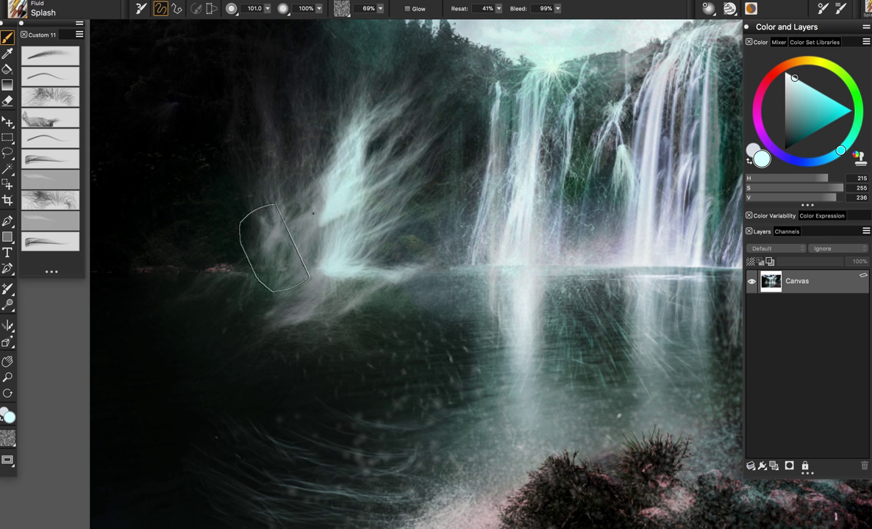
pyautogui.press('super+z')
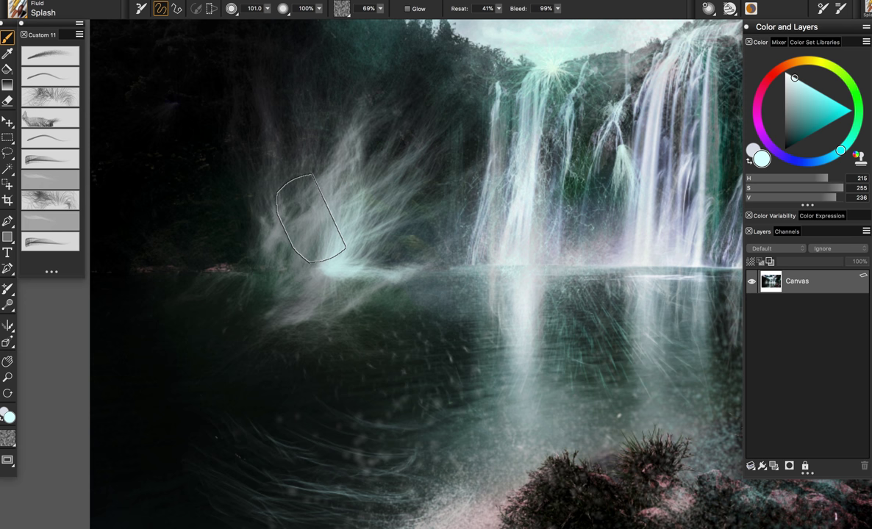
# Lower the Splash opacity to 50% and paint softer pale cyan bursts over the plume on the hillside.
pyautogui.click(311, 231)
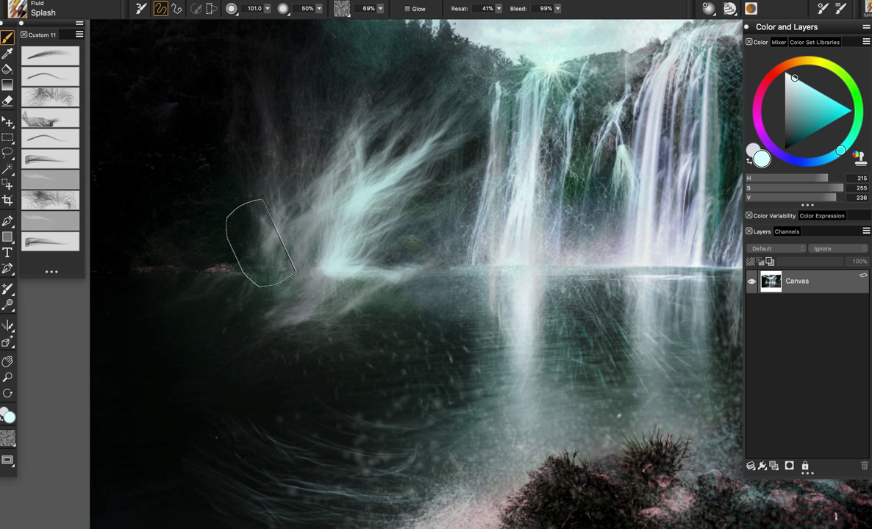
pyautogui.press('super+z')
pyautogui.click(275, 236)
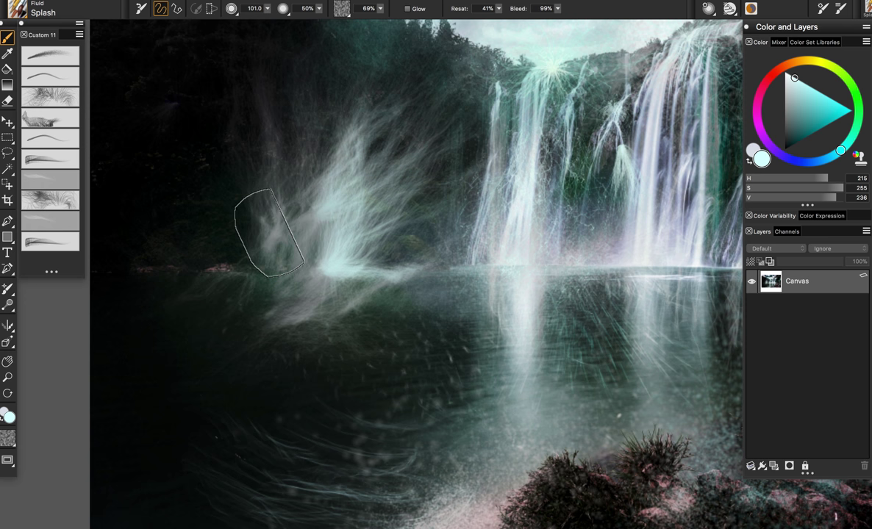
pyautogui.click(268, 233)
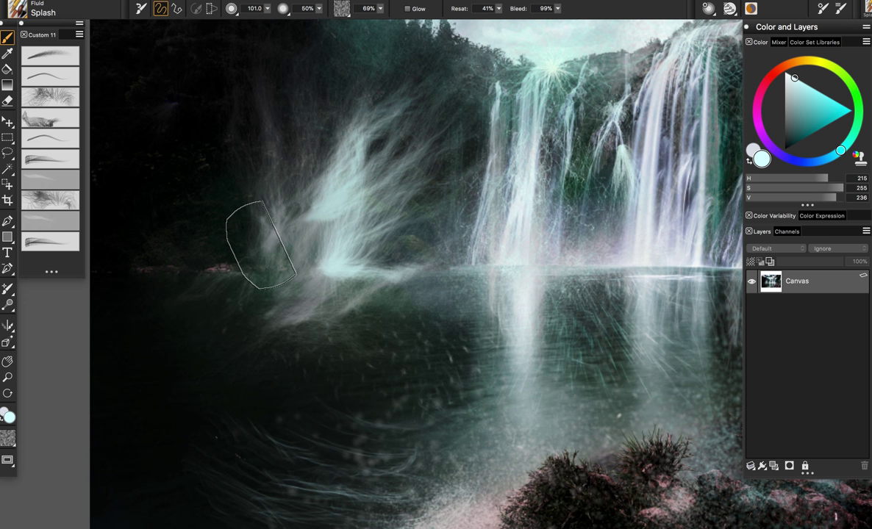
# Sample the grey-teal of the small puddles on the reddish rocks and try a Splash stroke above them, undoing it.
pyautogui.hscroll(10, 441, 286)
pyautogui.scroll(-3, 442, 286)
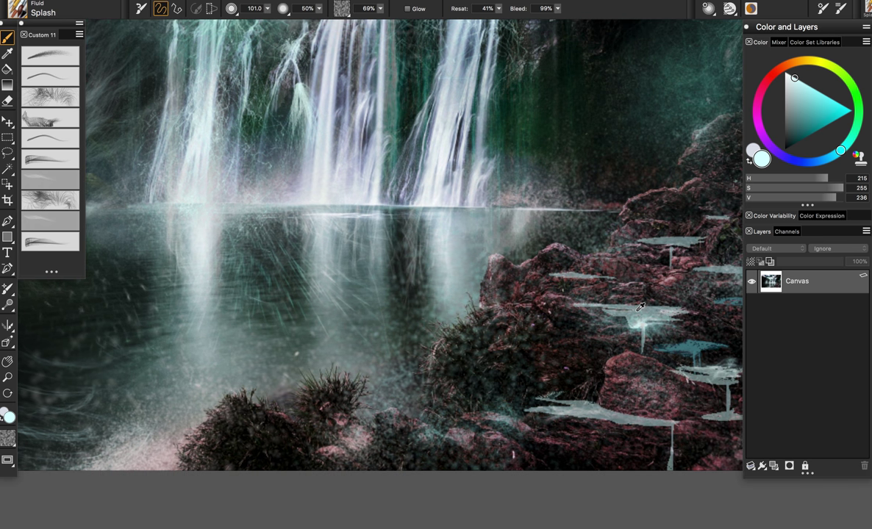
pyautogui.keyDown('alt'); pyautogui.click(594, 278); pyautogui.keyUp('alt')
pyautogui.moveTo(675, 219)
pyautogui.mouseDown()
pyautogui.moveTo(565, 288)
pyautogui.moveTo(632, 198)
pyautogui.mouseUp()
pyautogui.keyDown('alt'); pyautogui.click(568, 308); pyautogui.keyUp('alt')
pyautogui.press('super+z')
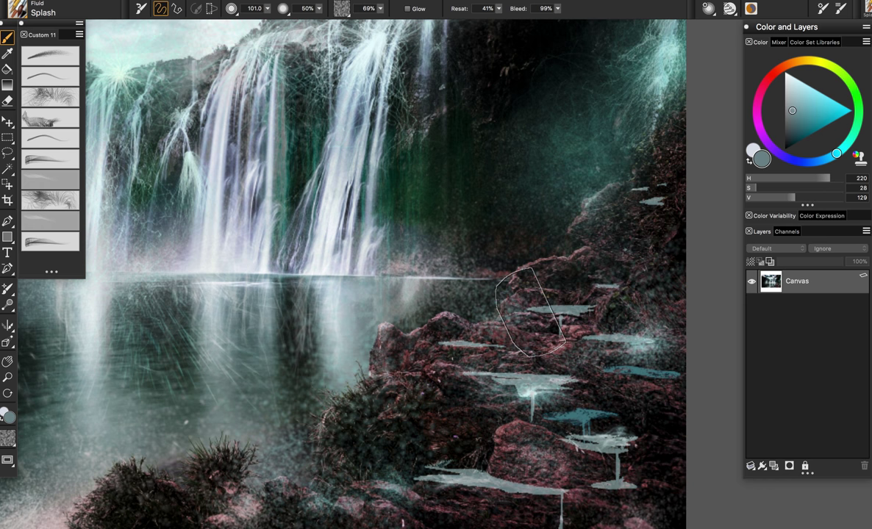
# Lighten the sampled teal and try a large Splash burst rising above the uppermost rock puddle.
pyautogui.moveTo(798, 116); pyautogui.dragTo(798, 97)
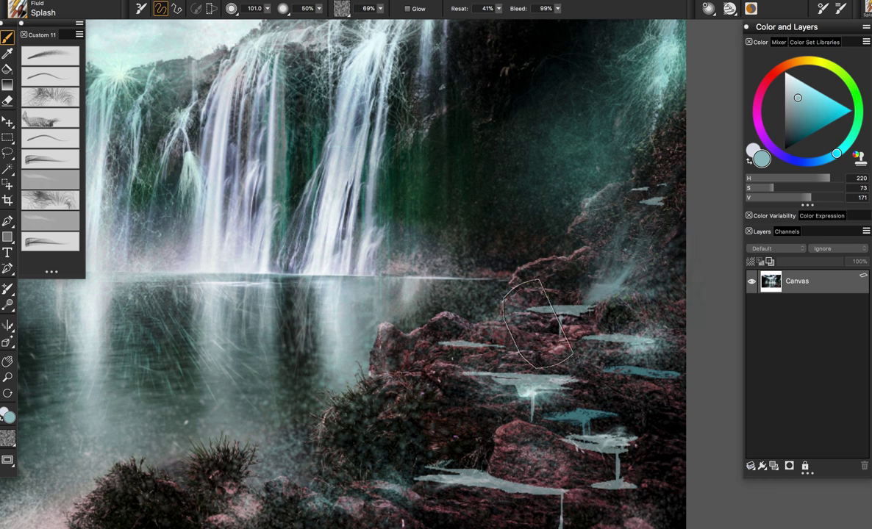
pyautogui.click(797, 87)
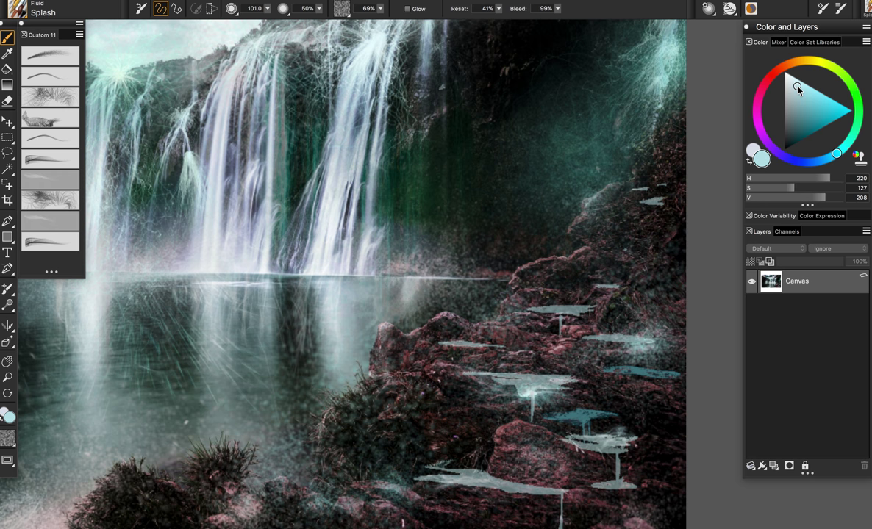
pyautogui.moveTo(620, 139); pyautogui.dragTo(562, 300)
pyautogui.press('super+z')
pyautogui.press('super+y')
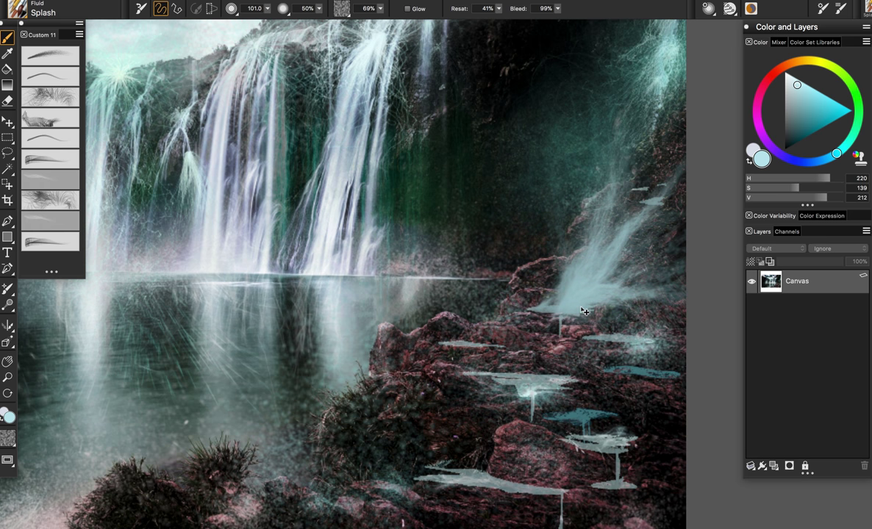
# Undo the large burst on the rocks, reduce the Splash brush to 17.3, and try small splashes above the puddles.
pyautogui.press('super+z')
pyautogui.moveTo(563, 299)
pyautogui.mouseDown()
pyautogui.moveTo(578, 301)
pyautogui.moveTo(586, 275)
pyautogui.moveTo(616, 290)
pyautogui.moveTo(579, 280)
pyautogui.mouseUp()
pyautogui.press('super+z')
pyautogui.press('super+z')
pyautogui.moveTo(540, 306)
pyautogui.mouseDown()
pyautogui.moveTo(572, 270)
pyautogui.moveTo(541, 314)
pyautogui.mouseUp()
pyautogui.moveTo(477, 335); pyautogui.dragTo(477, 345)
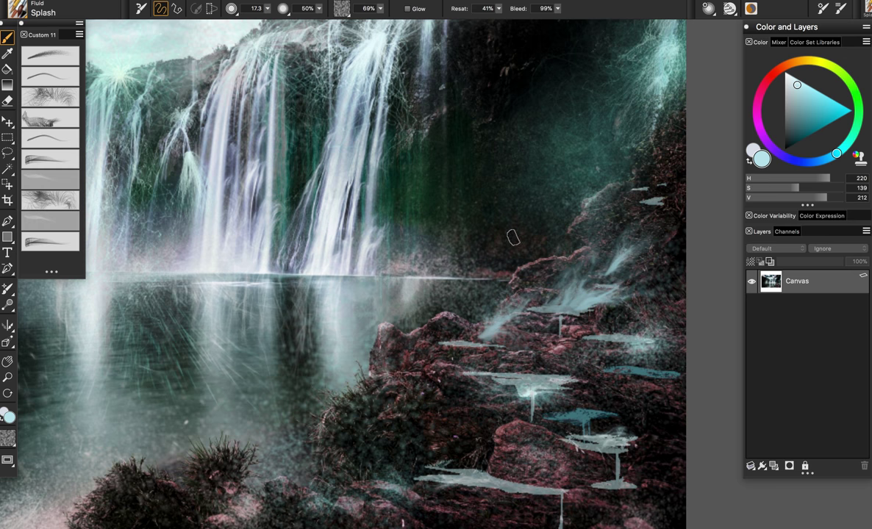
# Undo the small splashes on the rocks and the cyan bursts over the hillside plume.
pyautogui.moveTo(443, 285)
pyautogui.mouseDown()
pyautogui.moveTo(571, 298)
pyautogui.moveTo(630, 284)
pyautogui.mouseUp()
pyautogui.press('super+z')
pyautogui.press('super+z')
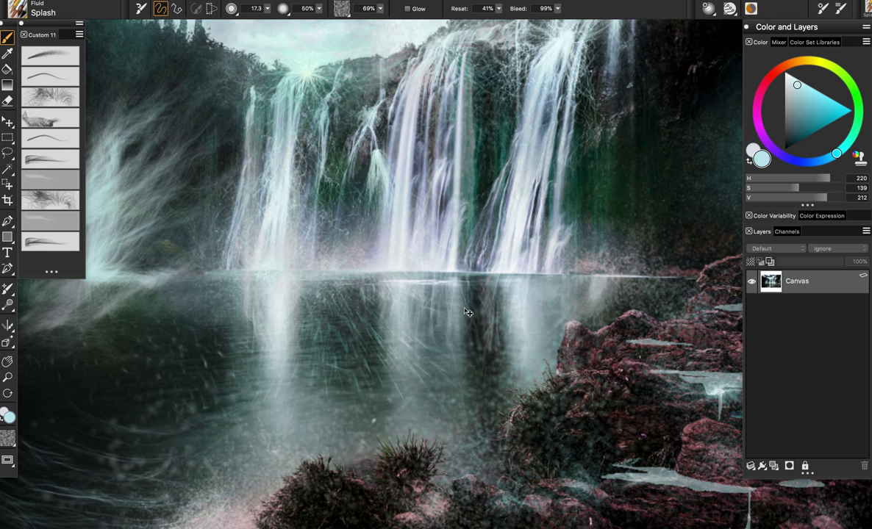
pyautogui.hotkey('ctrl', 'z')
pyautogui.hotkey('ctrl', 'z')
pyautogui.hotkey('ctrl', 'z')
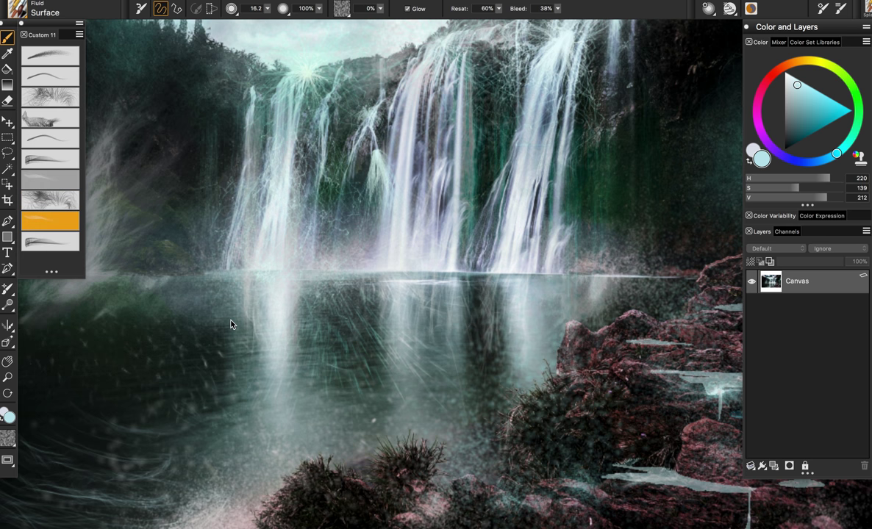
# Choose the Surface brush, try one stroke across the pool and undo it, and sample a muted grey-green from the water.
pyautogui.moveTo(375, 321); pyautogui.dragTo(596, 304)
pyautogui.moveTo(152, 321); pyautogui.dragTo(493, 322)
pyautogui.hotkey('ctrl', 'z')
pyautogui.keyDown('alt'); pyautogui.click(461, 393); pyautogui.keyUp('alt')
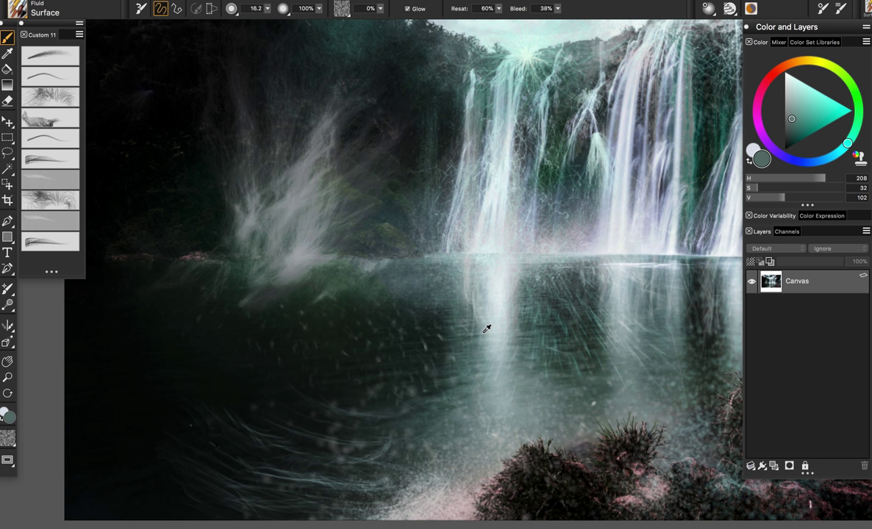
# Try a Surface stroke across the pool with the grain at 65%, and reduce the grain to 12%.
pyautogui.click(380, 9)
pyautogui.click(396, 20)
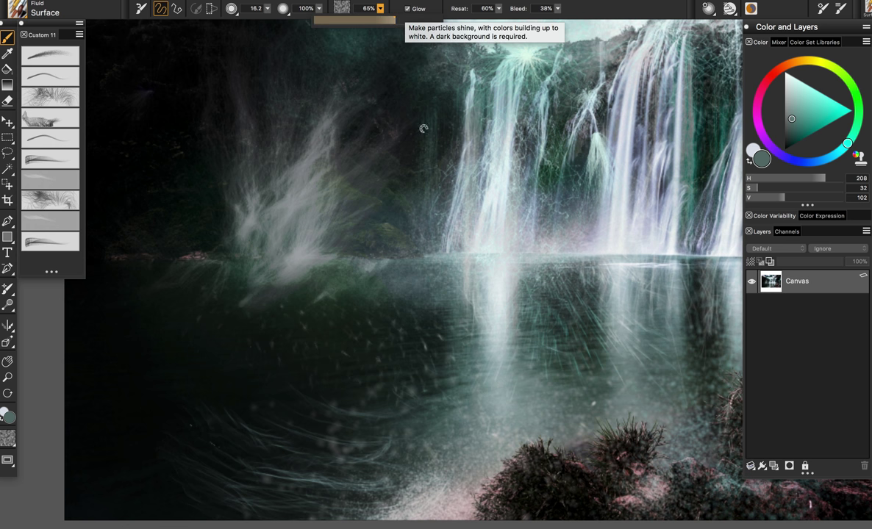
pyautogui.moveTo(191, 315)
pyautogui.mouseDown()
pyautogui.moveTo(410, 343)
pyautogui.moveTo(442, 360)
pyautogui.mouseUp()
pyautogui.moveTo(380, 8); pyautogui.dragTo(316, 28)
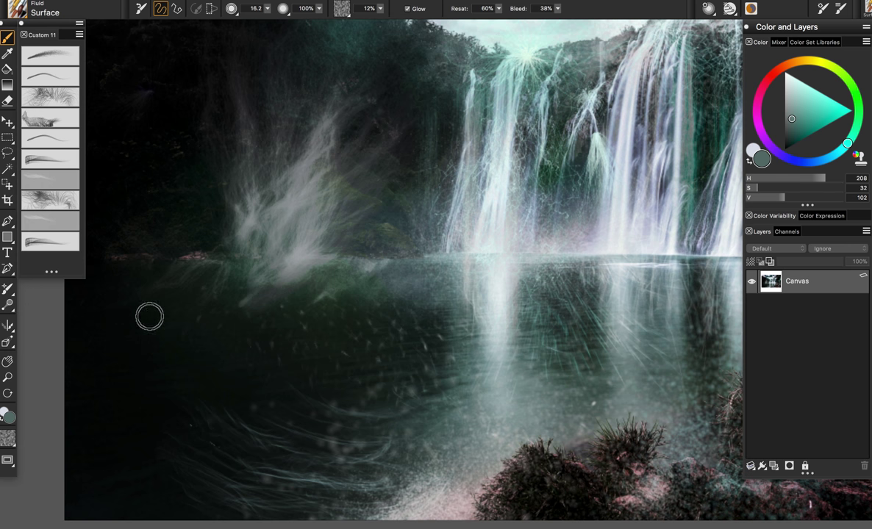
# Try several grey-green Surface strokes across the dark side of the pool, undoing each one.
pyautogui.moveTo(381, 298)
pyautogui.mouseDown()
pyautogui.moveTo(269, 331)
pyautogui.moveTo(379, 334)
pyautogui.moveTo(396, 340)
pyautogui.moveTo(314, 359)
pyautogui.moveTo(481, 372)
pyautogui.mouseUp()
pyautogui.press('super+z')
pyautogui.moveTo(309, 269)
pyautogui.mouseDown()
pyautogui.moveTo(281, 306)
pyautogui.moveTo(385, 319)
pyautogui.moveTo(469, 350)
pyautogui.moveTo(289, 358)
pyautogui.moveTo(216, 394)
pyautogui.moveTo(151, 370)
pyautogui.moveTo(197, 355)
pyautogui.moveTo(500, 415)
pyautogui.moveTo(628, 402)
pyautogui.moveTo(525, 403)
pyautogui.mouseUp()
pyautogui.hotkey('ctrl', 'z')
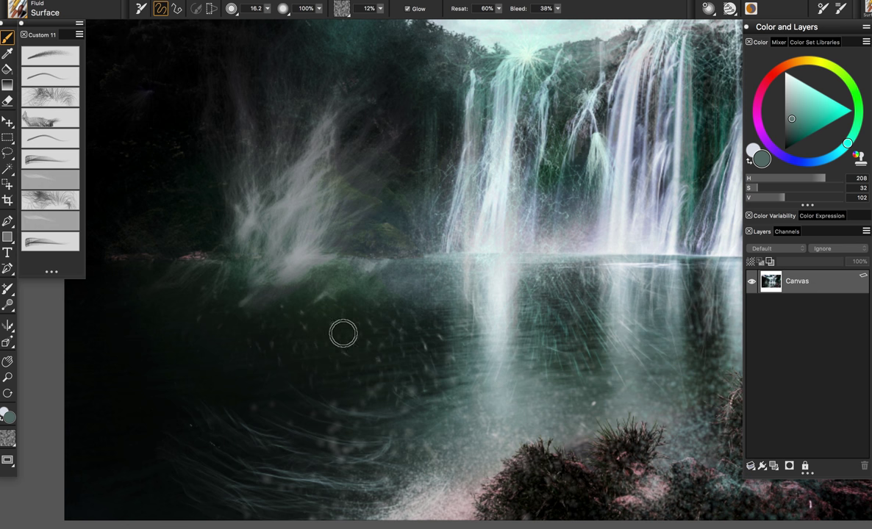
pyautogui.moveTo(316, 336)
pyautogui.mouseDown()
pyautogui.moveTo(500, 381)
pyautogui.moveTo(544, 412)
pyautogui.moveTo(166, 383)
pyautogui.mouseUp()
pyautogui.hotkey('ctrl', 'z')
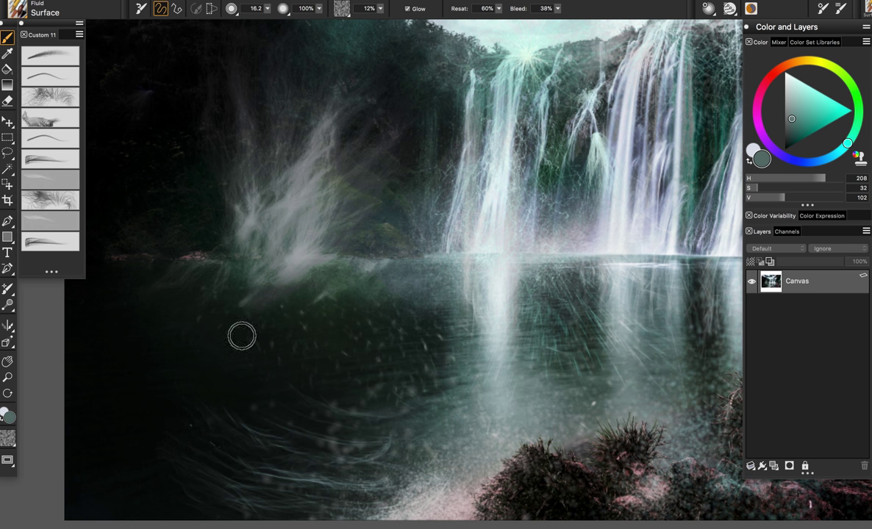
pyautogui.moveTo(329, 312)
pyautogui.mouseDown()
pyautogui.moveTo(295, 329)
pyautogui.moveTo(482, 327)
pyautogui.moveTo(468, 339)
pyautogui.moveTo(158, 403)
pyautogui.mouseUp()
pyautogui.hotkey('ctrl', 'z')
# Sweep grey-green Surface ripples towards the pool's dark edge, and undo a further stroke below the hillside.
pyautogui.moveTo(386, 333); pyautogui.dragTo(164, 351)
pyautogui.moveTo(79, 352)
pyautogui.mouseDown()
pyautogui.moveTo(174, 365)
pyautogui.moveTo(97, 390)
pyautogui.moveTo(72, 410)
pyautogui.moveTo(96, 413)
pyautogui.mouseUp()
pyautogui.moveTo(408, 294); pyautogui.dragTo(263, 300)
pyautogui.press('super+z')
# Sample a lighter grey-cyan from the reflections and sweep long Surface currents from beneath the falls across the pool's dark water.
pyautogui.keyDown('alt'); pyautogui.click(614, 294); pyautogui.keyUp('alt')
pyautogui.moveTo(611, 285); pyautogui.dragTo(344, 286)
pyautogui.press('super+z')
pyautogui.moveTo(640, 290)
pyautogui.mouseDown()
pyautogui.moveTo(311, 298)
pyautogui.moveTo(352, 309)
pyautogui.mouseUp()
pyautogui.moveTo(423, 324); pyautogui.dragTo(324, 318)
pyautogui.moveTo(614, 323); pyautogui.dragTo(335, 328)
pyautogui.moveTo(581, 341); pyautogui.dragTo(332, 361)
pyautogui.moveTo(540, 359); pyautogui.dragTo(294, 395)
pyautogui.moveTo(500, 377)
pyautogui.mouseDown()
pyautogui.moveTo(382, 392)
pyautogui.moveTo(299, 419)
pyautogui.mouseUp()
pyautogui.moveTo(375, 406); pyautogui.dragTo(261, 444)
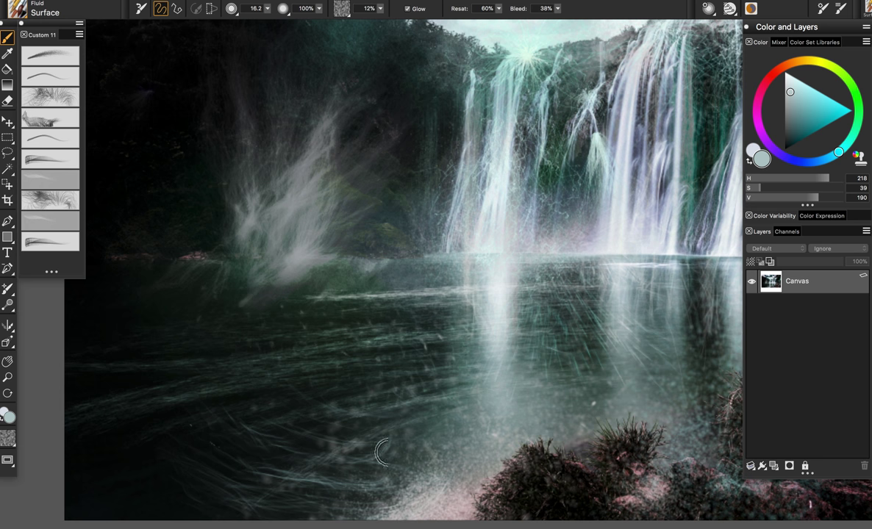
# Add curved Surface currents sweeping down from the reflections to the near end of the pool beside the bushes.
pyautogui.moveTo(444, 433); pyautogui.dragTo(290, 500)
pyautogui.moveTo(500, 422); pyautogui.dragTo(311, 511)
pyautogui.moveTo(485, 432)
pyautogui.mouseDown()
pyautogui.moveTo(322, 516)
pyautogui.moveTo(347, 519)
pyautogui.mouseUp()
pyautogui.moveTo(500, 390); pyautogui.dragTo(385, 379)
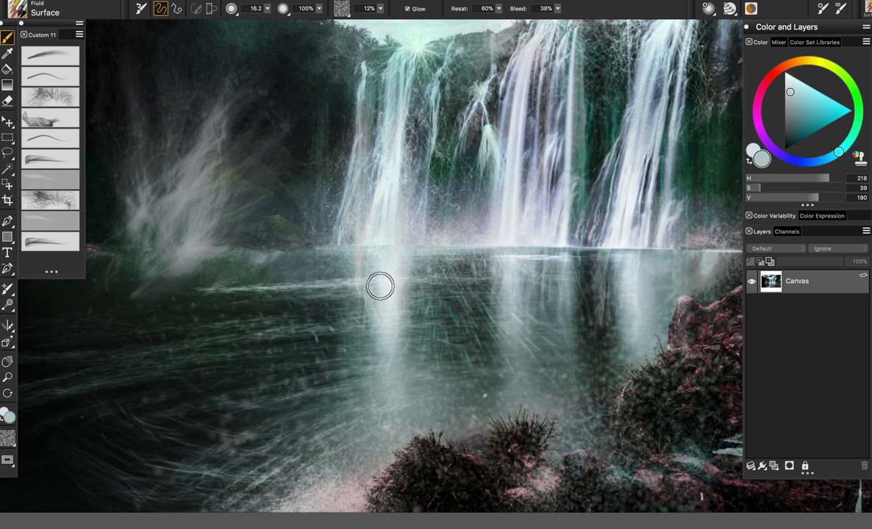
# Choose the flow brush and undo the Surface currents in the pool.
pyautogui.moveTo(380, 338); pyautogui.dragTo(461, 339)
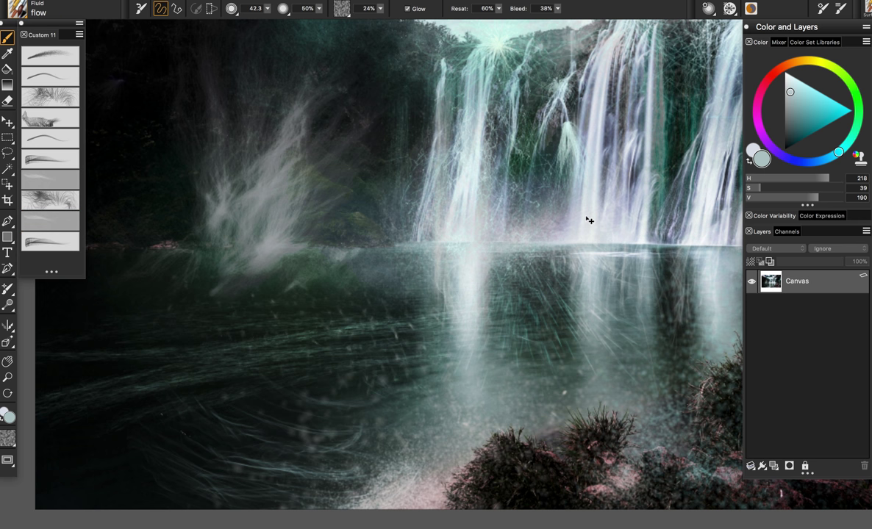
pyautogui.press('super+z')
pyautogui.press('super+z')
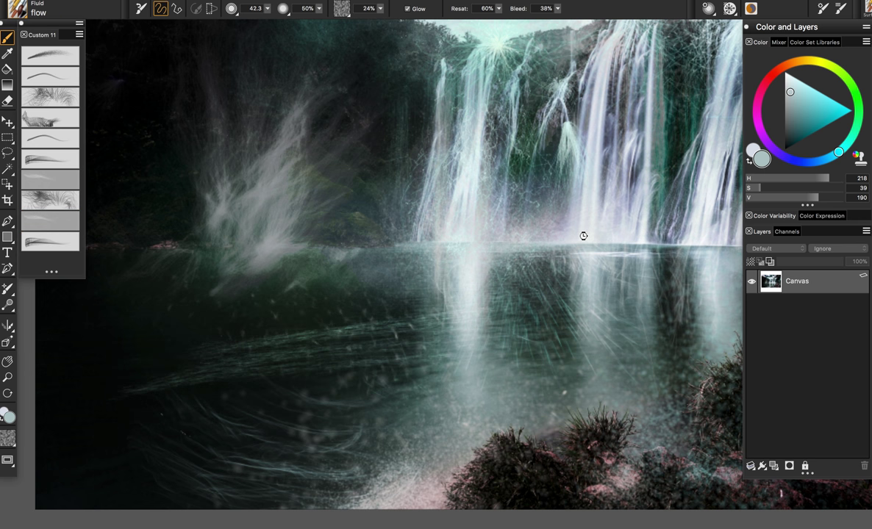
# Try a short flow stroke on the dark water, undo it, and set the flow brush size to 59.2.
pyautogui.moveTo(267, 321); pyautogui.dragTo(394, 331)
pyautogui.press('super+z')
pyautogui.keyDown('alt'); pyautogui.keyDown('super'); pyautogui.moveTo(238, 314); pyautogui.dragTo(278, 349); pyautogui.keyUp('super'); pyautogui.keyUp('alt')
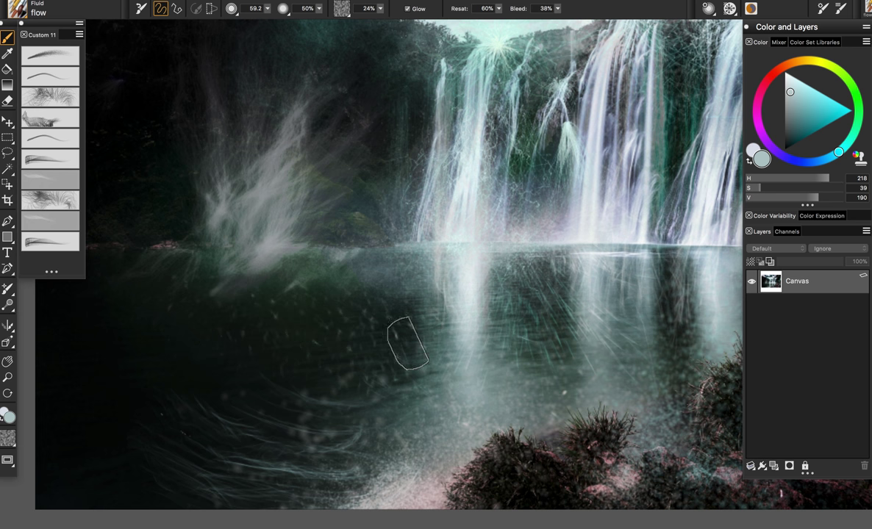
pyautogui.moveTo(522, 289); pyautogui.dragTo(483, 286)
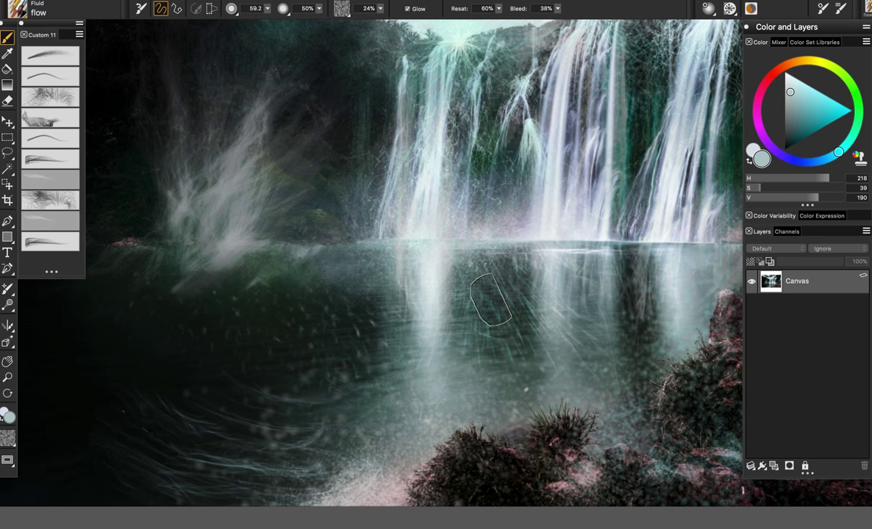
# Try the flow brush's grain at 57% and 80%, and settle on 25%.
pyautogui.click(381, 8)
pyautogui.click(358, 20)
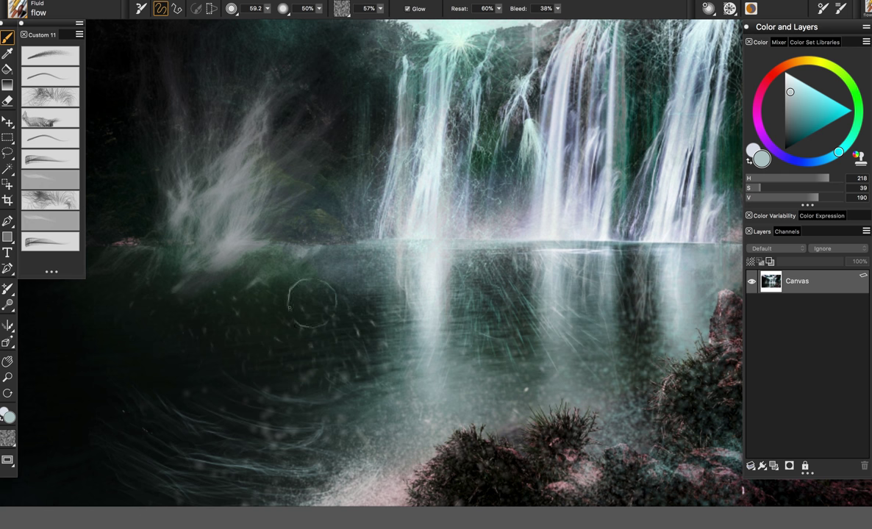
pyautogui.moveTo(380, 8); pyautogui.dragTo(407, 17)
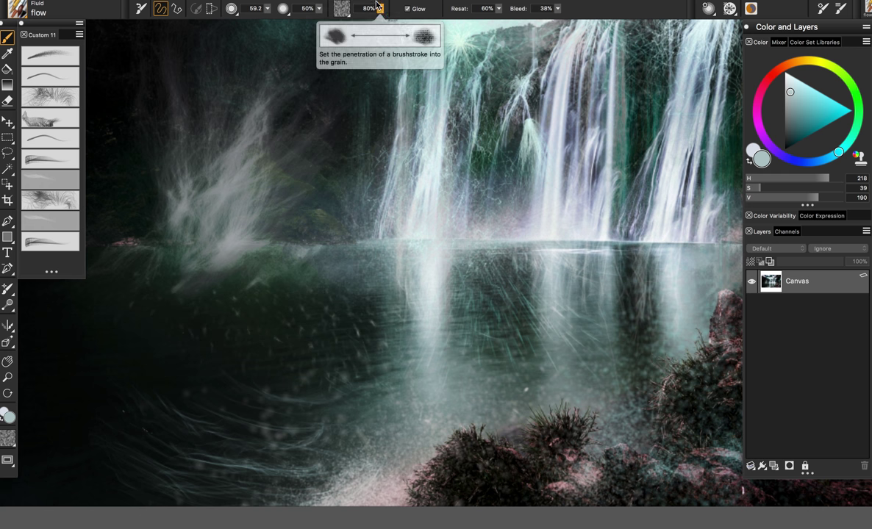
pyautogui.moveTo(375, 6); pyautogui.dragTo(338, 20)
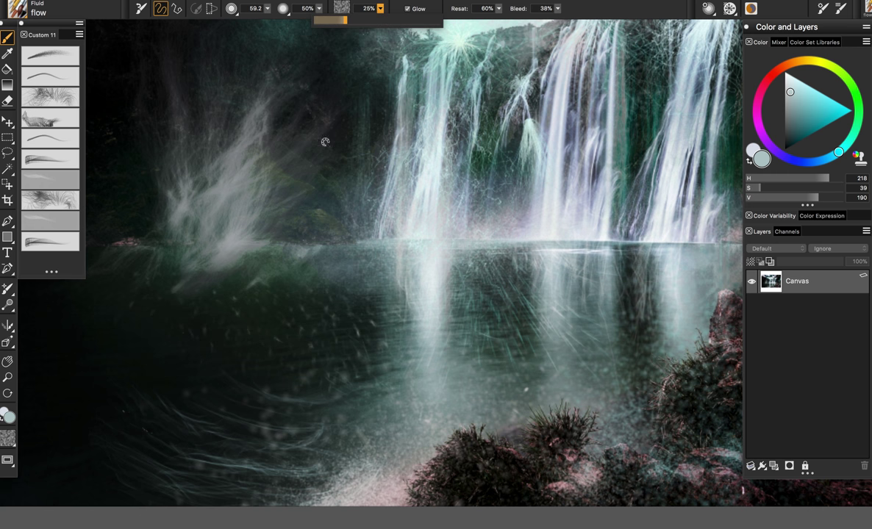
# Test flow strokes on the dark water and beneath the falls, and sample a muted grey-green from the reflections.
pyautogui.moveTo(282, 256)
pyautogui.mouseDown()
pyautogui.moveTo(324, 295)
pyautogui.moveTo(177, 316)
pyautogui.mouseUp()
pyautogui.press('super+z')
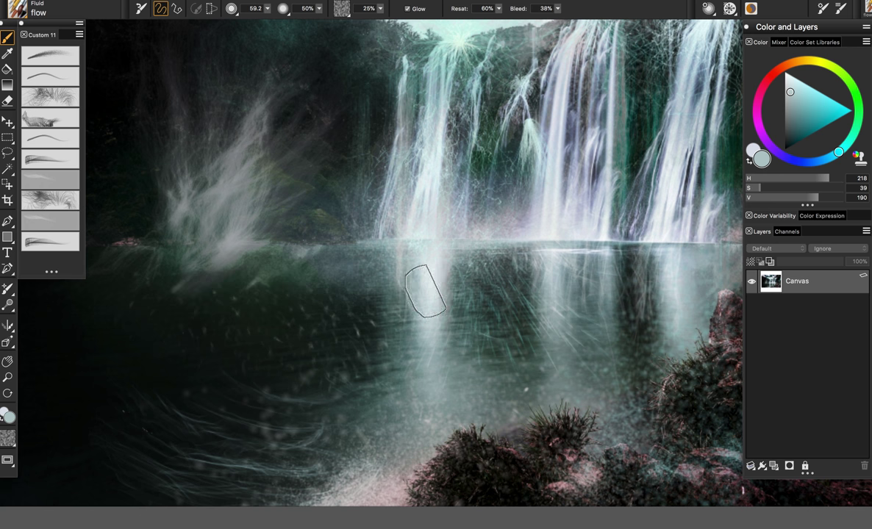
pyautogui.moveTo(416, 270); pyautogui.dragTo(423, 320)
pyautogui.keyDown('alt'); pyautogui.click(480, 349); pyautogui.keyUp('alt')
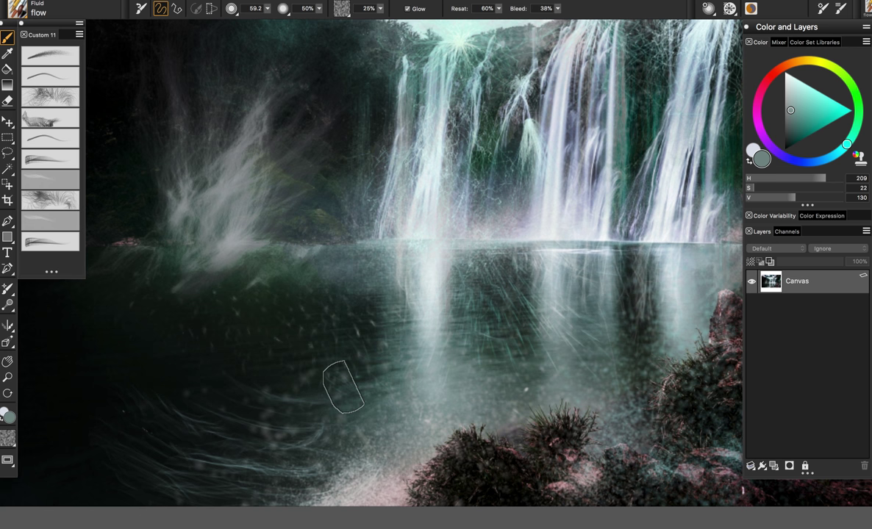
# Sweep long curved flow streaks from the foot of the nearest falls down across the dark pool on the canvas.
pyautogui.moveTo(407, 282)
pyautogui.mouseDown()
pyautogui.moveTo(354, 327)
pyautogui.moveTo(320, 423)
pyautogui.mouseUp()
pyautogui.moveTo(347, 285); pyautogui.dragTo(279, 483)
pyautogui.moveTo(342, 253)
pyautogui.mouseDown()
pyautogui.moveTo(253, 470)
pyautogui.moveTo(273, 338)
pyautogui.moveTo(246, 419)
pyautogui.moveTo(406, 476)
pyautogui.mouseUp()
pyautogui.moveTo(353, 294); pyautogui.dragTo(389, 441)
pyautogui.moveTo(388, 265)
pyautogui.mouseDown()
pyautogui.moveTo(352, 424)
pyautogui.moveTo(362, 476)
pyautogui.mouseUp()
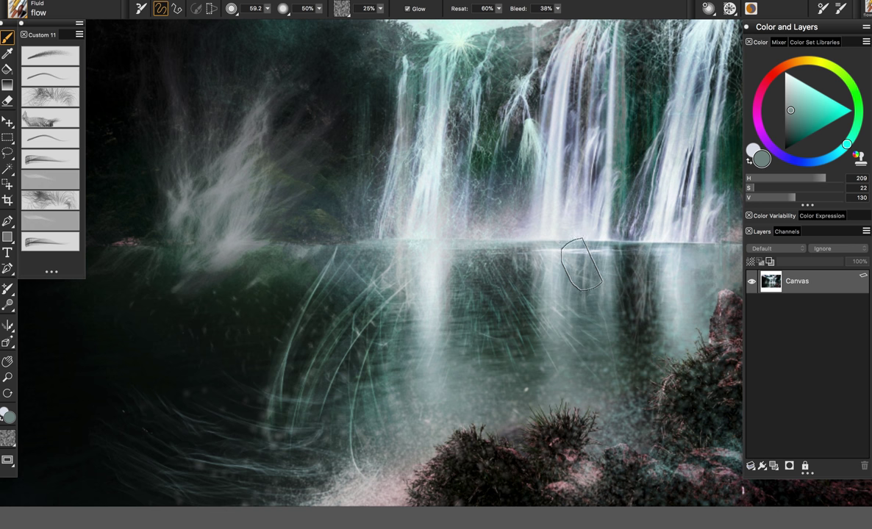
# Undo all the curved flow streaks painted directly on the canvas.
pyautogui.press('super+z')
pyautogui.press('super+z')
pyautogui.press('super+z')
pyautogui.press('super+z')
pyautogui.press('super+z')
pyautogui.press('super+z')
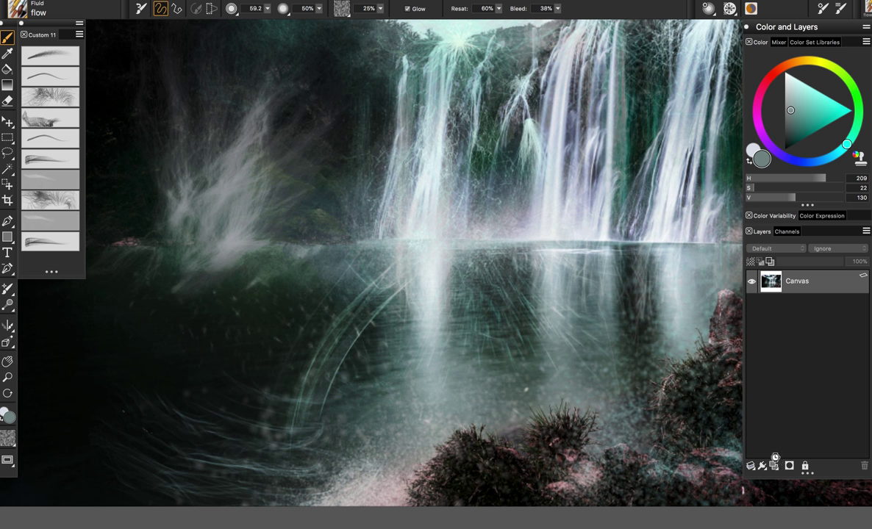
pyautogui.click(774, 466)
pyautogui.press('super+z')
pyautogui.press('super+z')
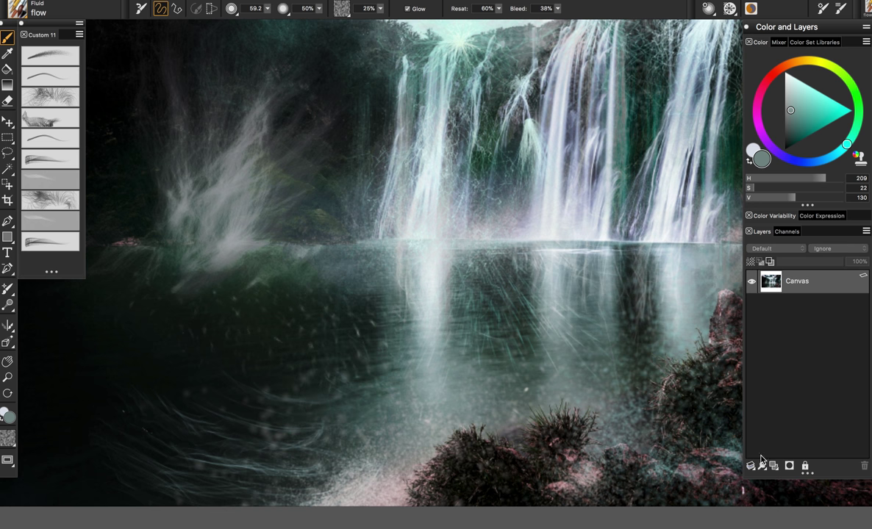
# Add a new layer and paint three long curved flow streaks on it, arcing from the falls' base across the dark pool.
pyautogui.click(773, 466)
pyautogui.moveTo(369, 272)
pyautogui.mouseDown()
pyautogui.moveTo(269, 356)
pyautogui.moveTo(246, 441)
pyautogui.moveTo(323, 400)
pyautogui.mouseUp()
pyautogui.moveTo(402, 294); pyautogui.dragTo(346, 453)
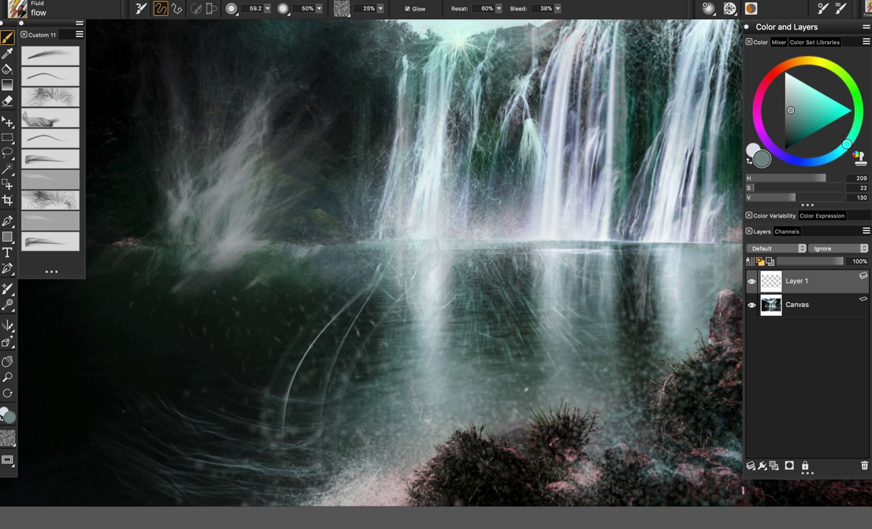
pyautogui.moveTo(371, 229); pyautogui.dragTo(202, 423)
# Set the eraser size to 86.3 and soften the ends of the curved flow streaks on the new layer.
pyautogui.press('n')
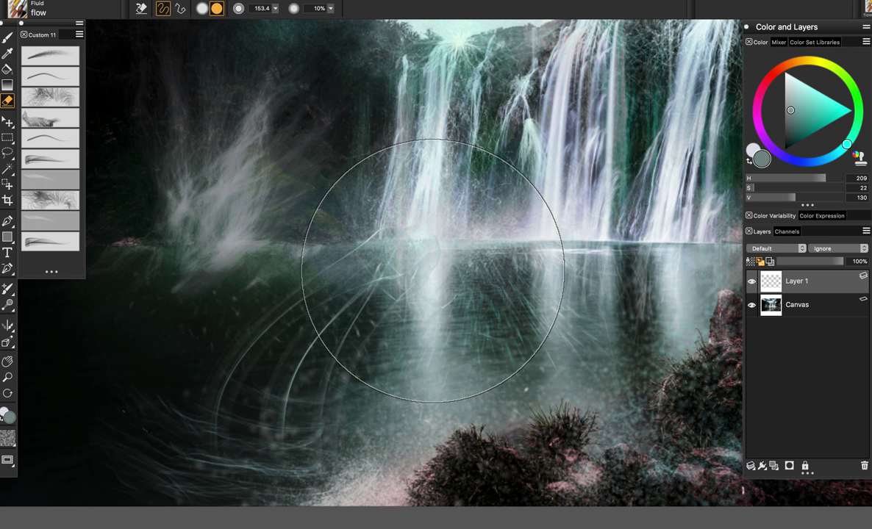
pyautogui.moveTo(377, 224); pyautogui.dragTo(448, 283)
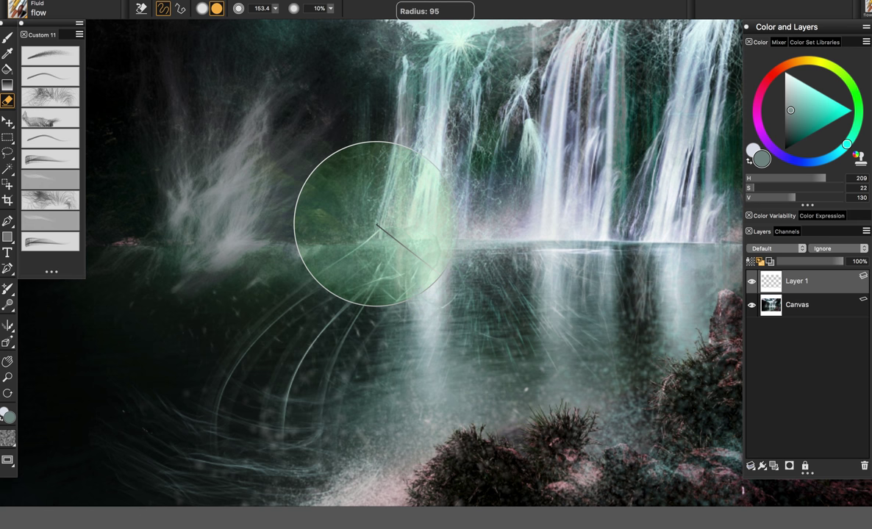
pyautogui.moveTo(434, 270); pyautogui.dragTo(411, 257)
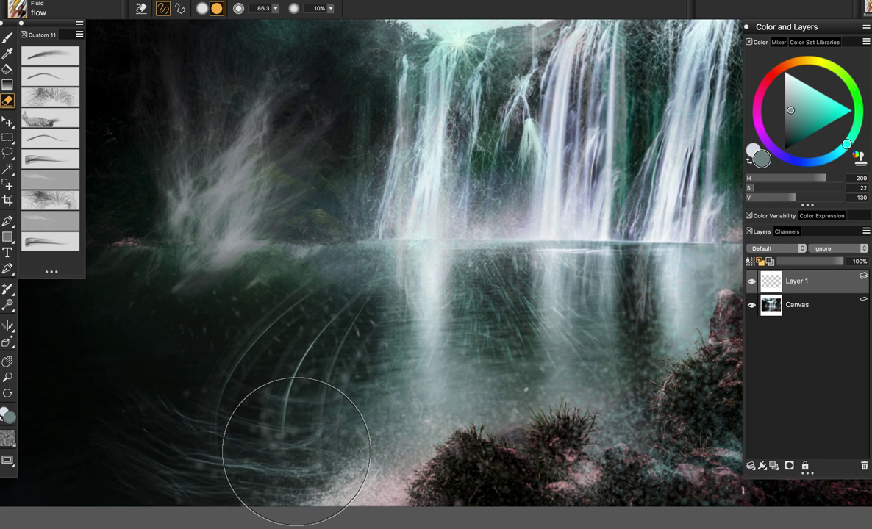
pyautogui.moveTo(447, 317); pyautogui.dragTo(471, 367)
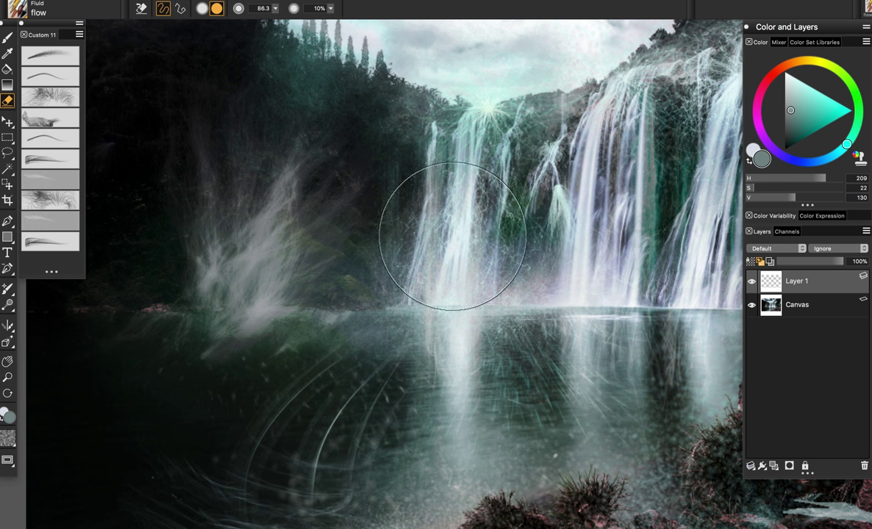
# Delete the layer of curved flow streaks to compare the pool without it, and undo the deletion.
pyautogui.scroll(2, 319, 316)
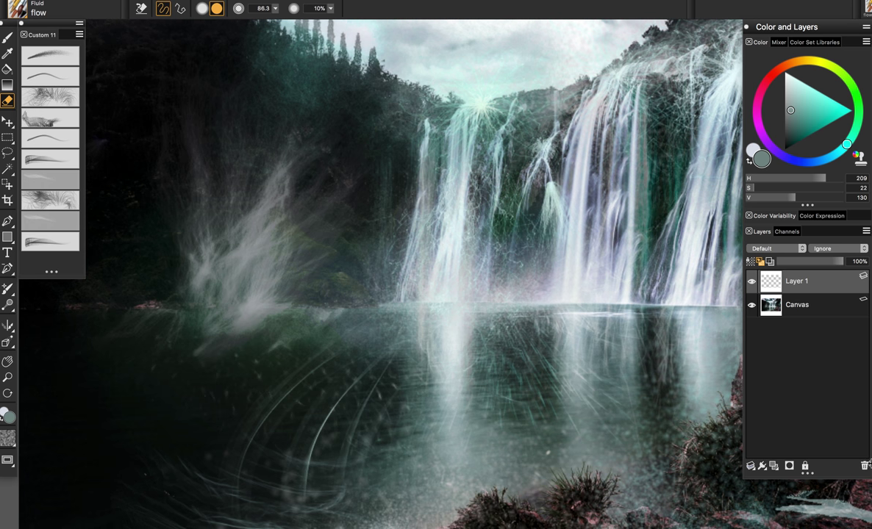
pyautogui.click(864, 465)
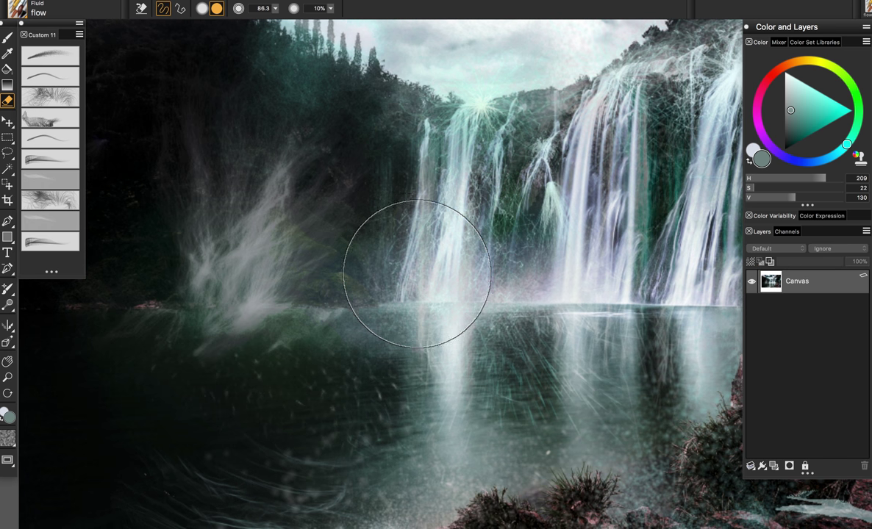
pyautogui.press('b')
pyautogui.scroll(2, 400, 347)
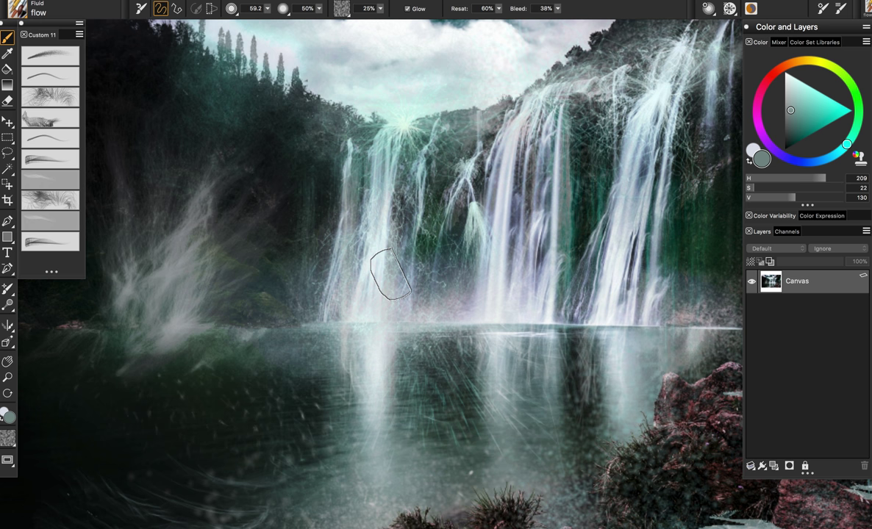
pyautogui.click(321, 345)
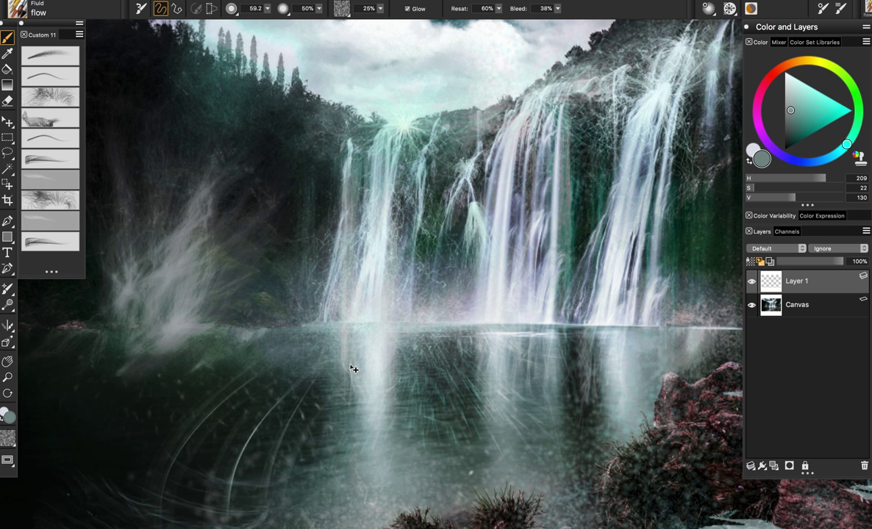